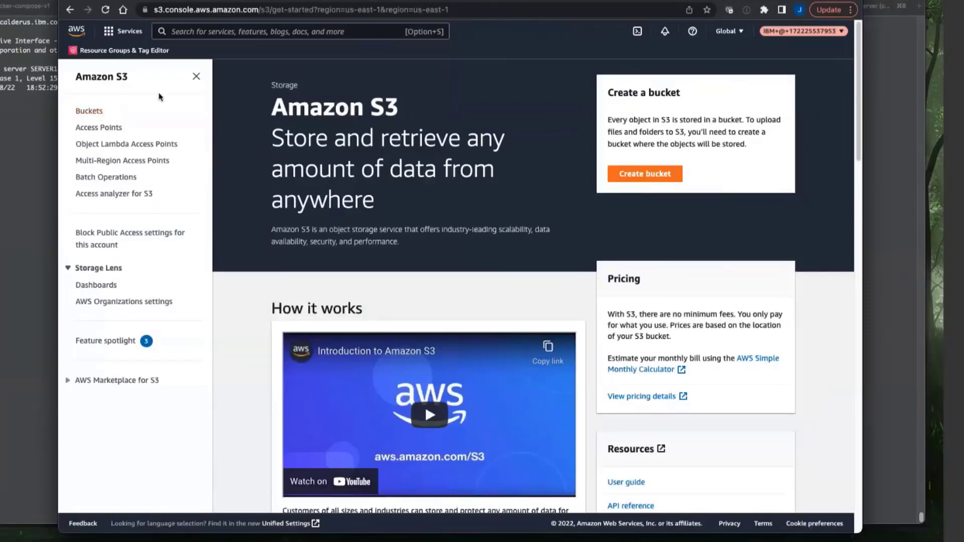
# Open the S3 service from the console home and start a new bucket named jay2022lock2.
pyautogui.click(81, 34)
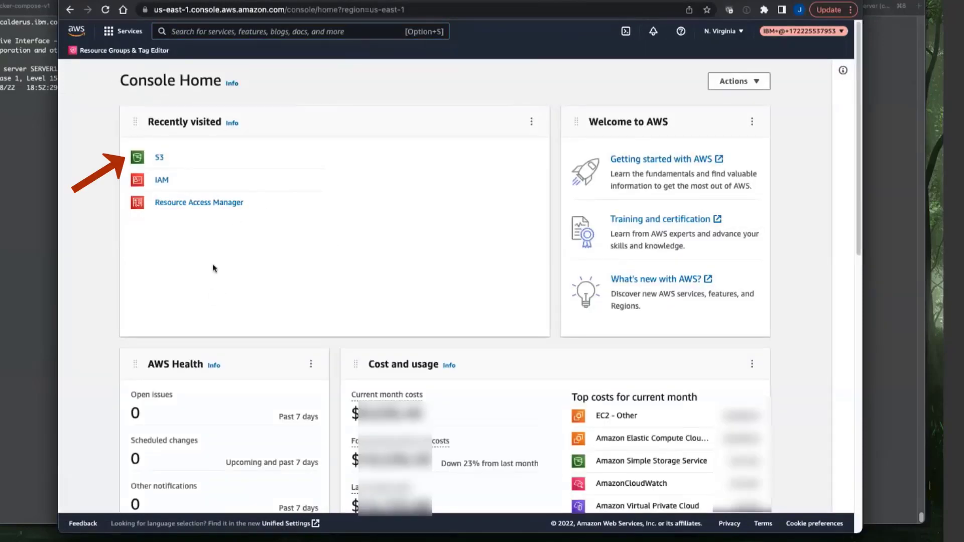
pyautogui.click(160, 159)
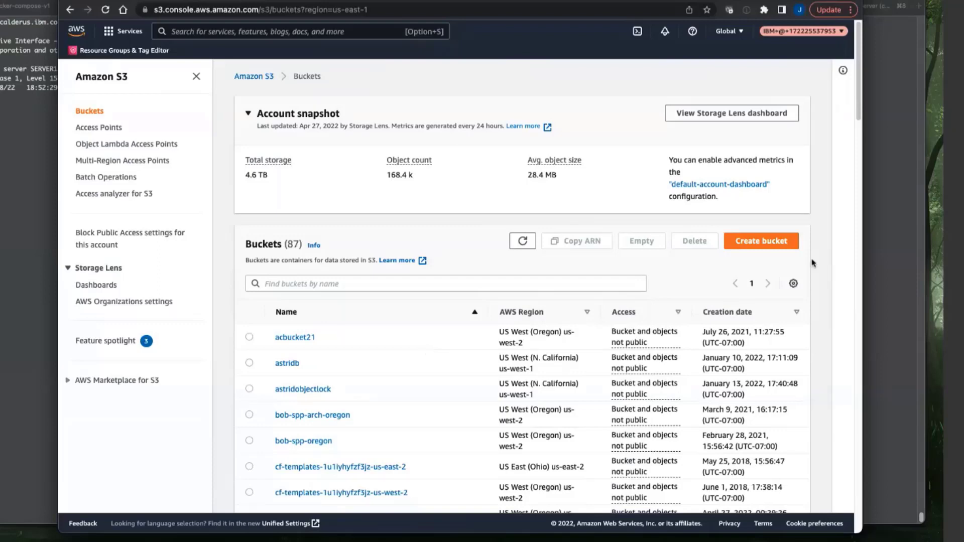
pyautogui.click(762, 242)
pyautogui.write('jays')
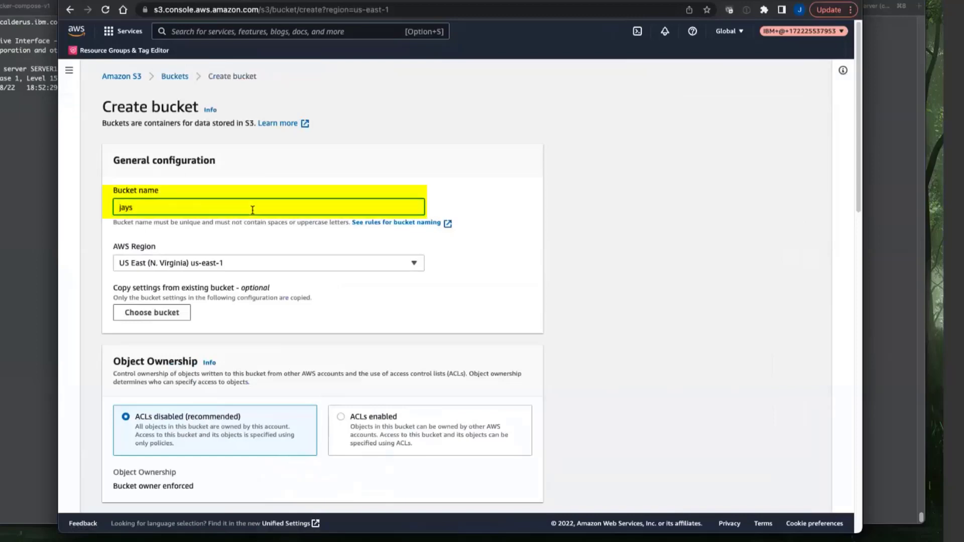
pyautogui.press('BackSpace')
pyautogui.write('2022lock2')
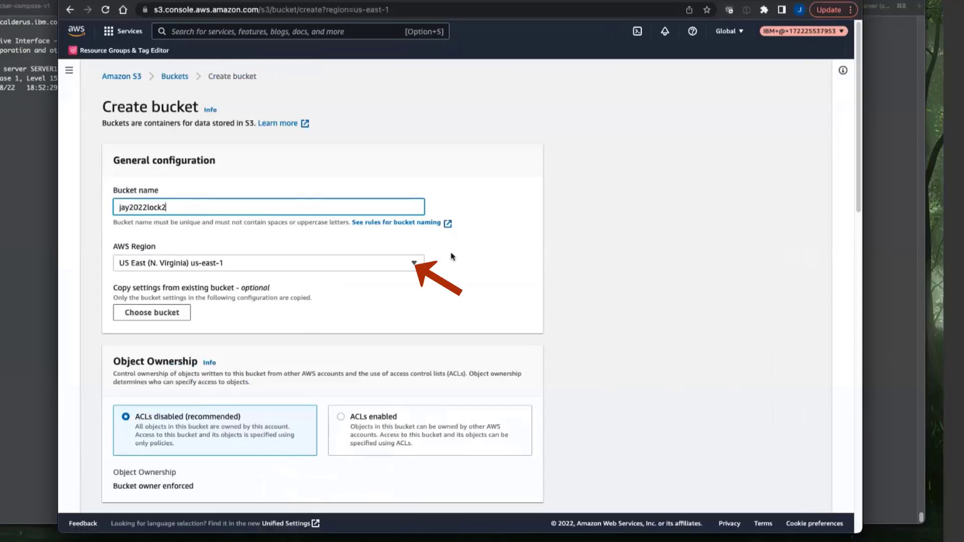
# Review the available AWS regions and the new bucket's public access, versioning, tag and encryption settings.
pyautogui.click(414, 263)
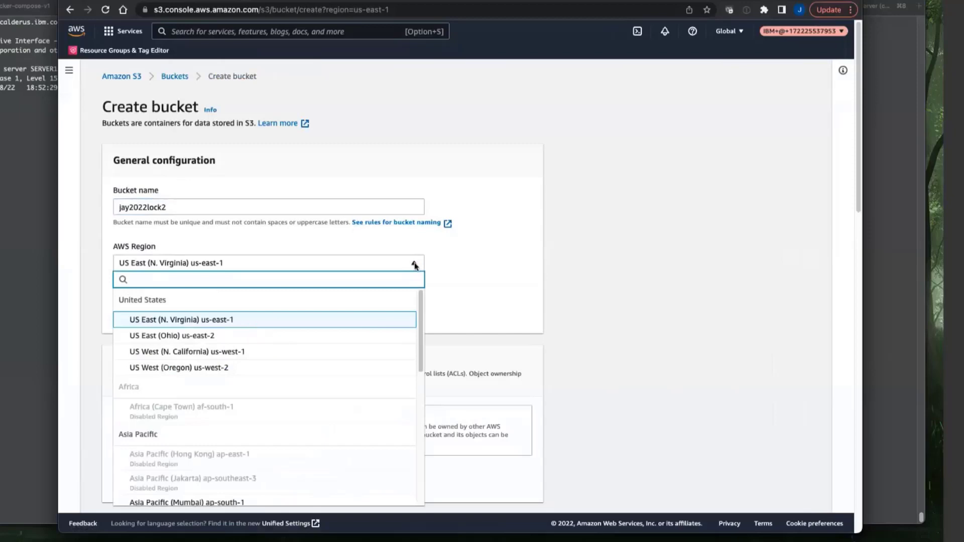
pyautogui.click(414, 265)
pyautogui.scroll(-4, 449, 271)
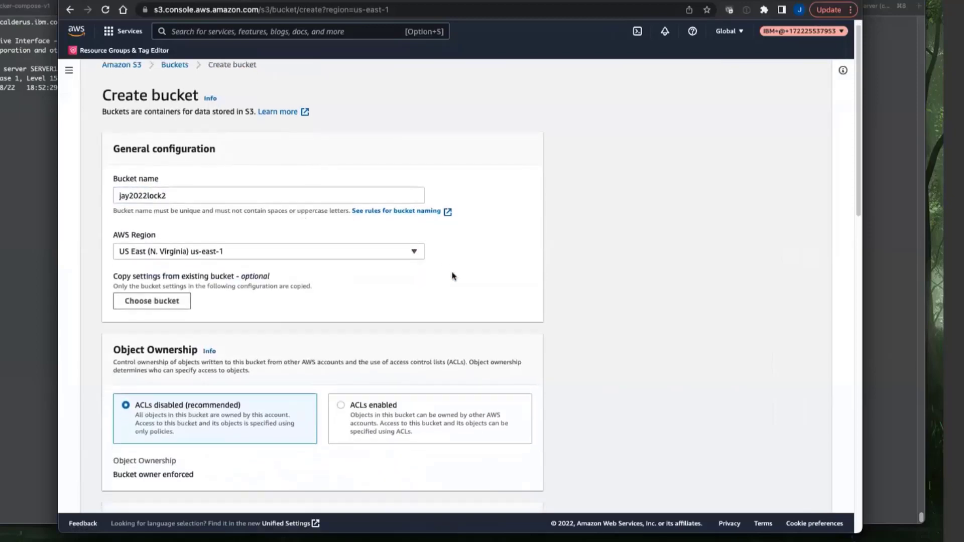
pyautogui.scroll(-5, 443, 269)
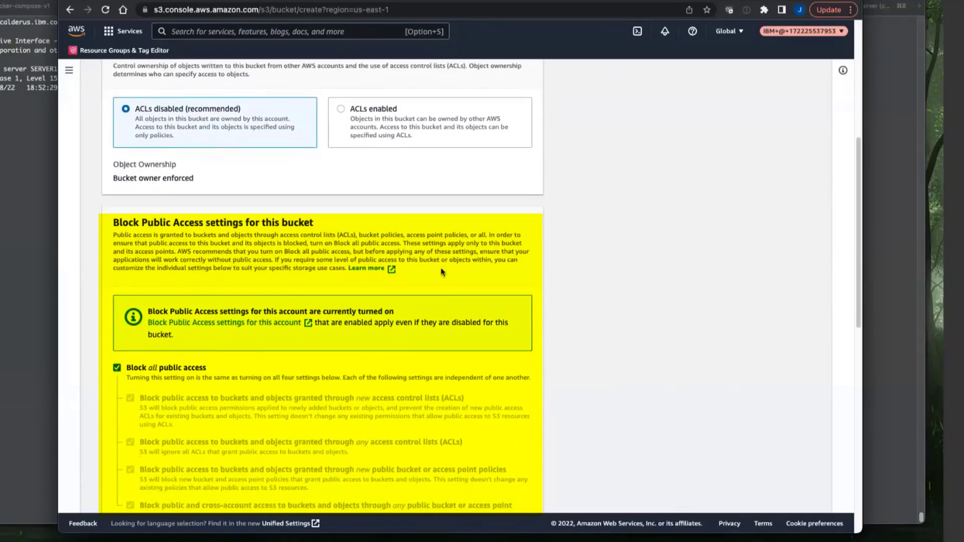
pyautogui.scroll(-1, 442, 271)
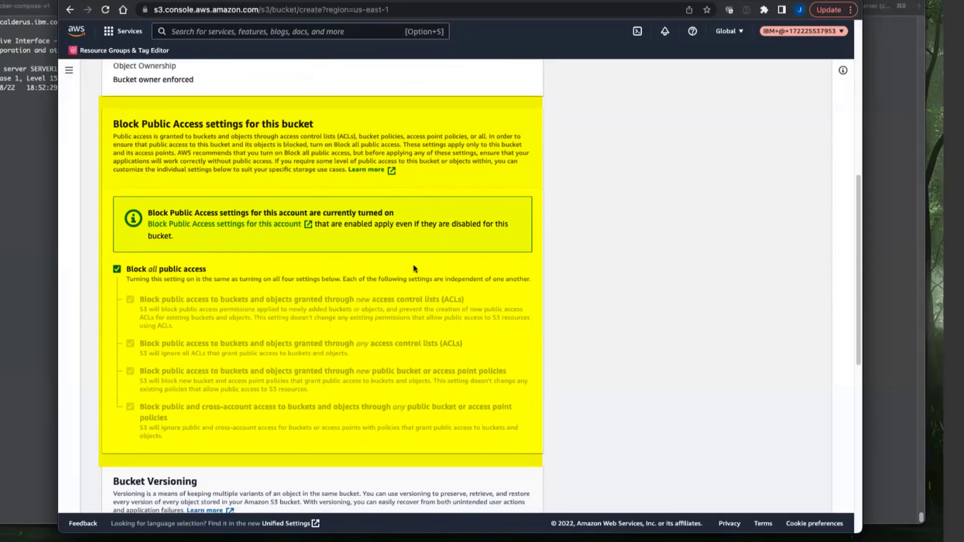
pyautogui.scroll(-1, 280, 274)
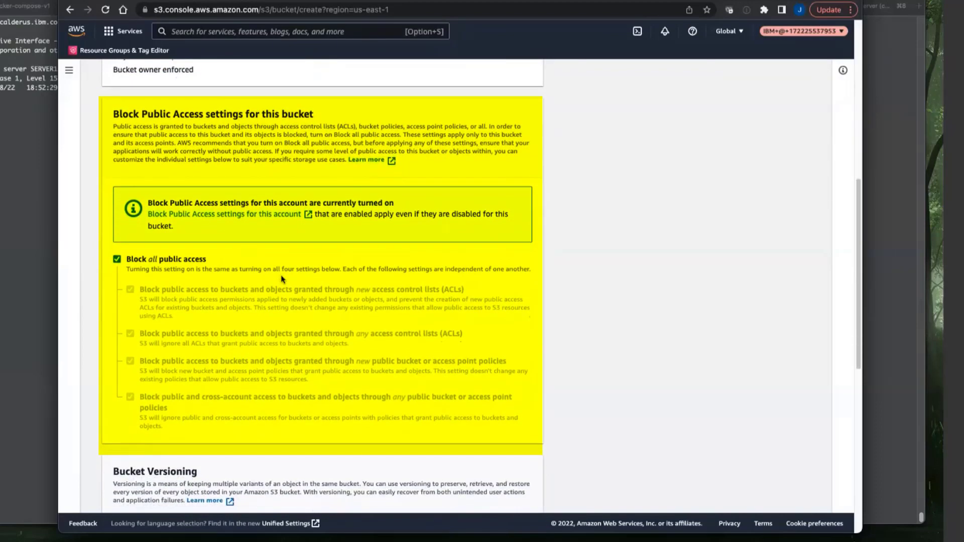
pyautogui.scroll(-5, 296, 286)
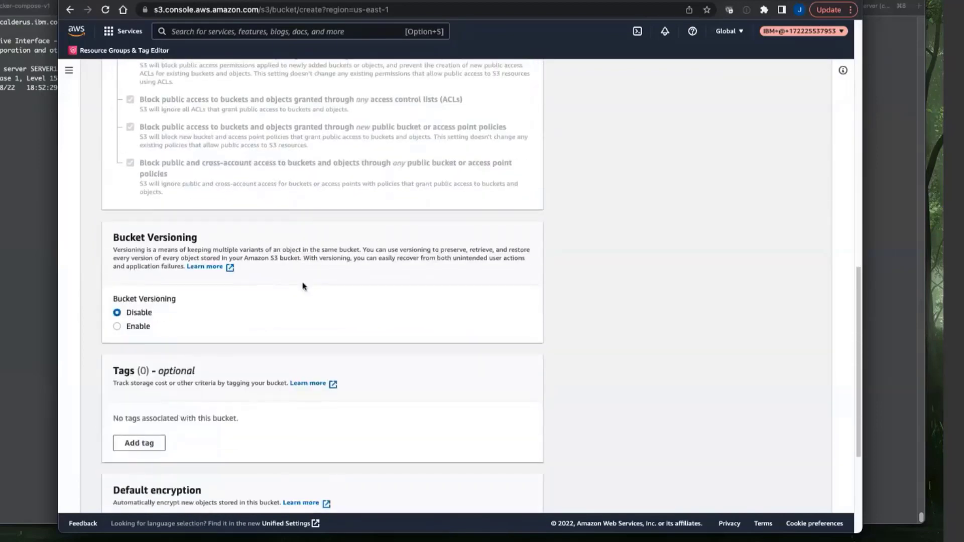
pyautogui.scroll(-2, 342, 290)
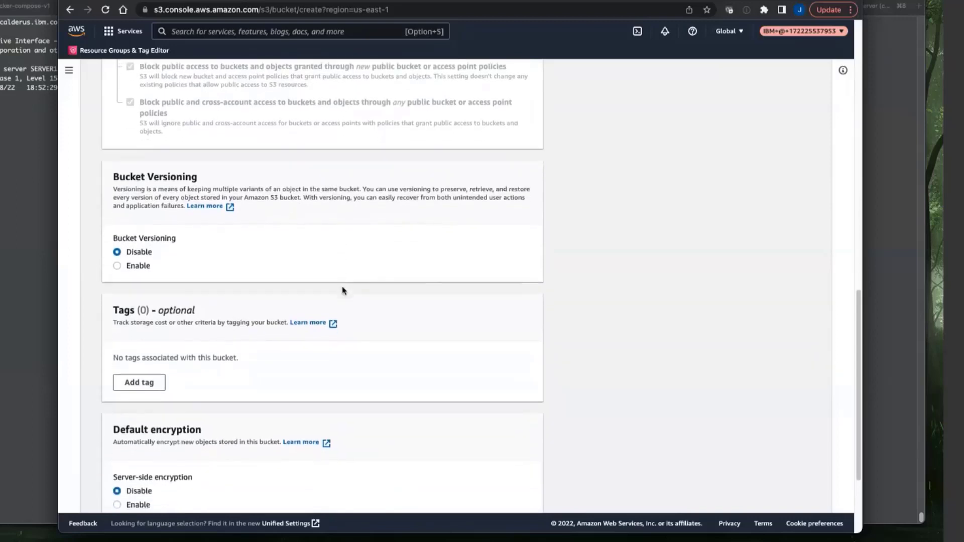
pyautogui.scroll(-2, 342, 291)
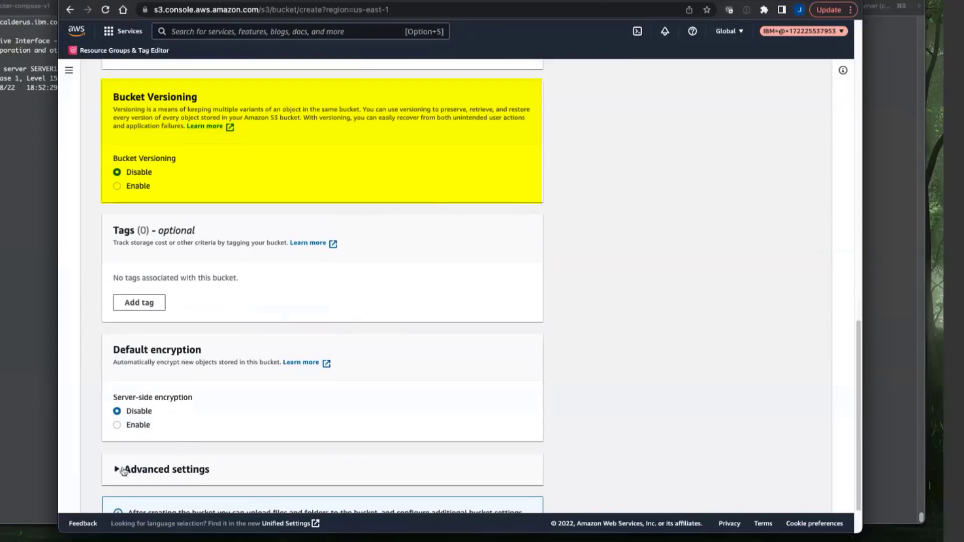
pyautogui.scroll(-2, 116, 471)
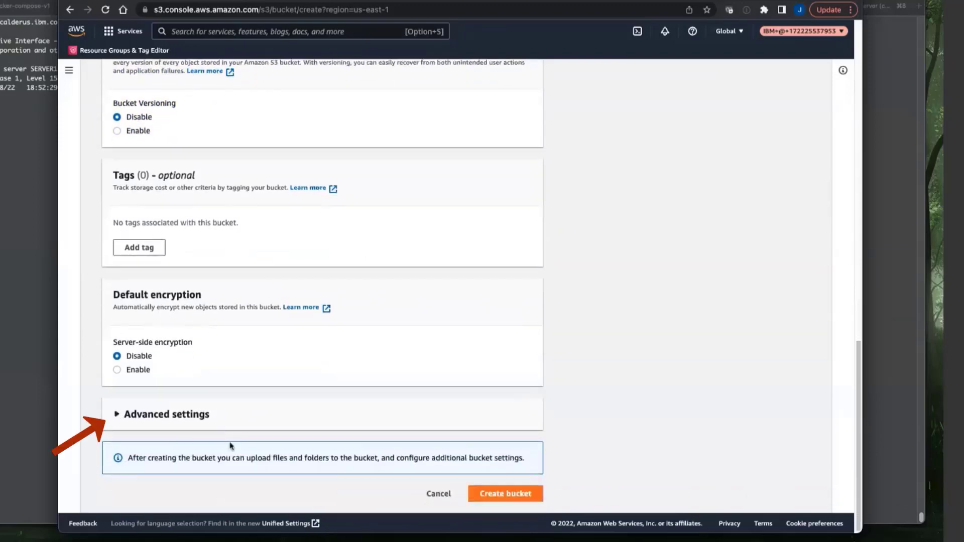
# Create the bucket with Object Lock enabled, acknowledging that it permanently allows objects in the bucket to be locked.
pyautogui.click(116, 416)
pyautogui.scroll(-3, 387, 432)
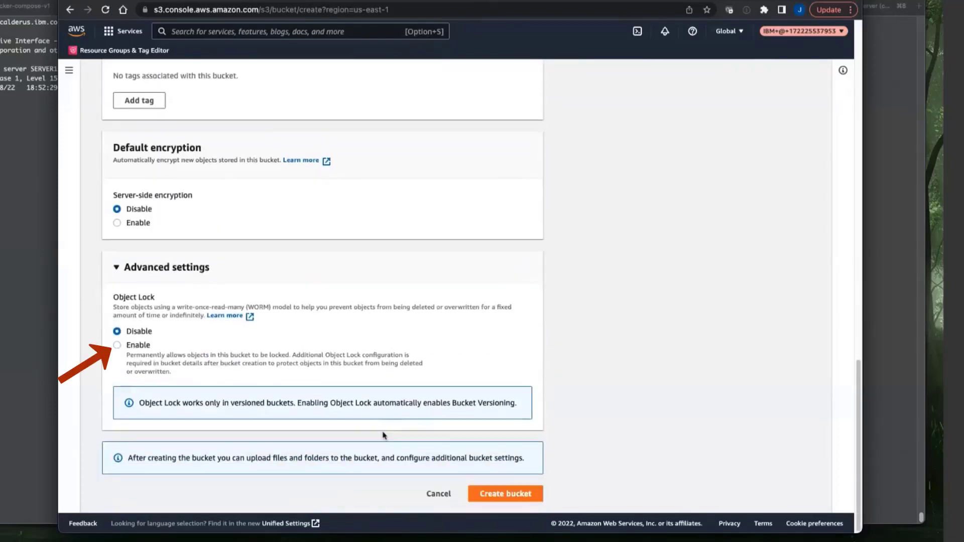
pyautogui.click(117, 345)
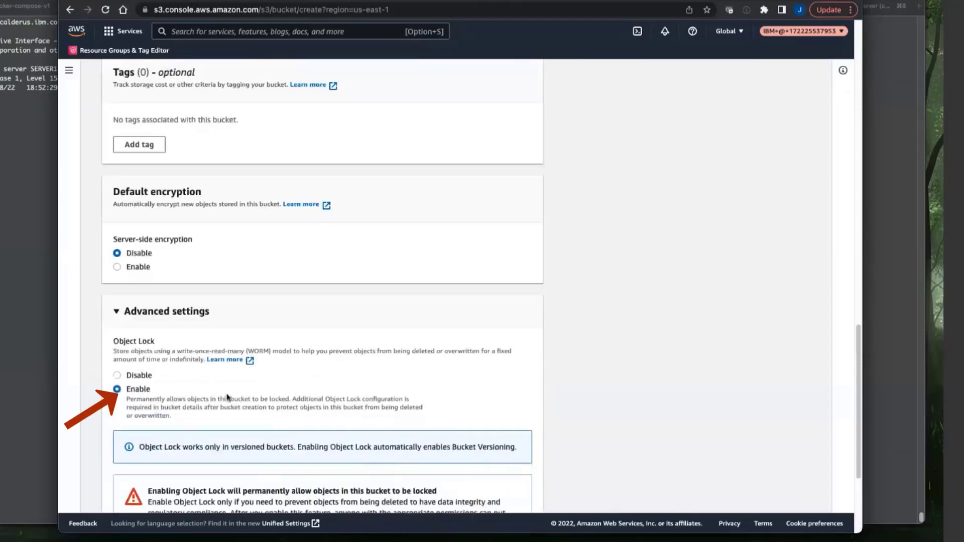
pyautogui.scroll(5, 256, 402)
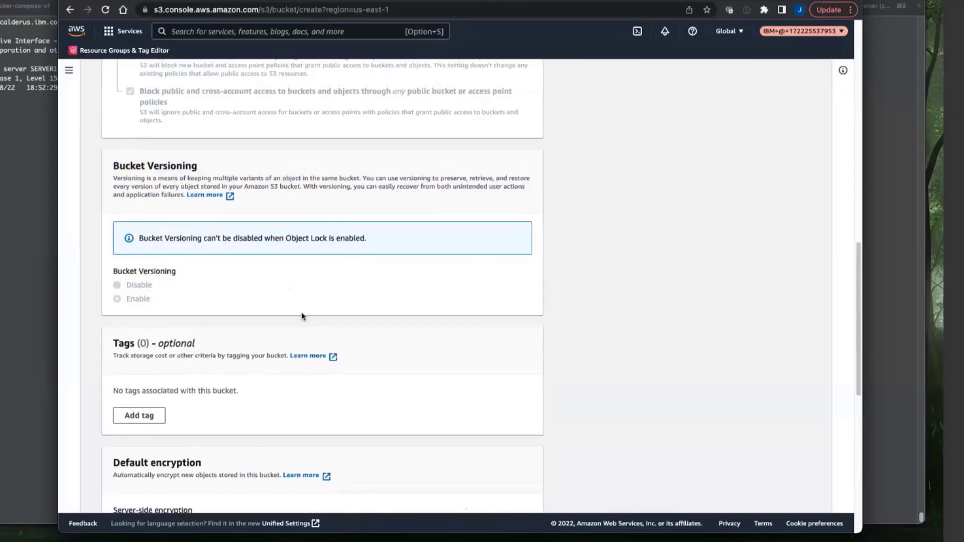
pyautogui.scroll(-2, 301, 317)
pyautogui.scroll(-10, 302, 317)
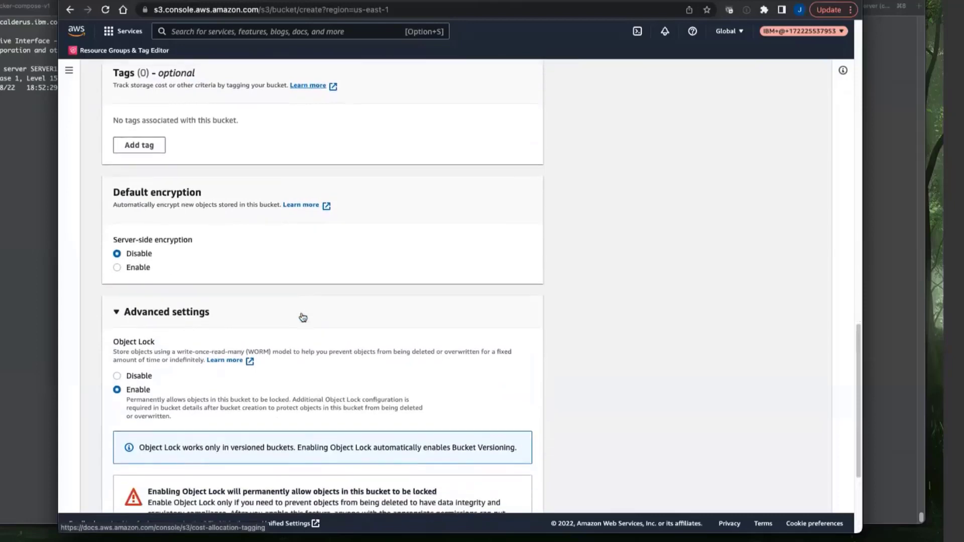
pyautogui.scroll(-2, 302, 317)
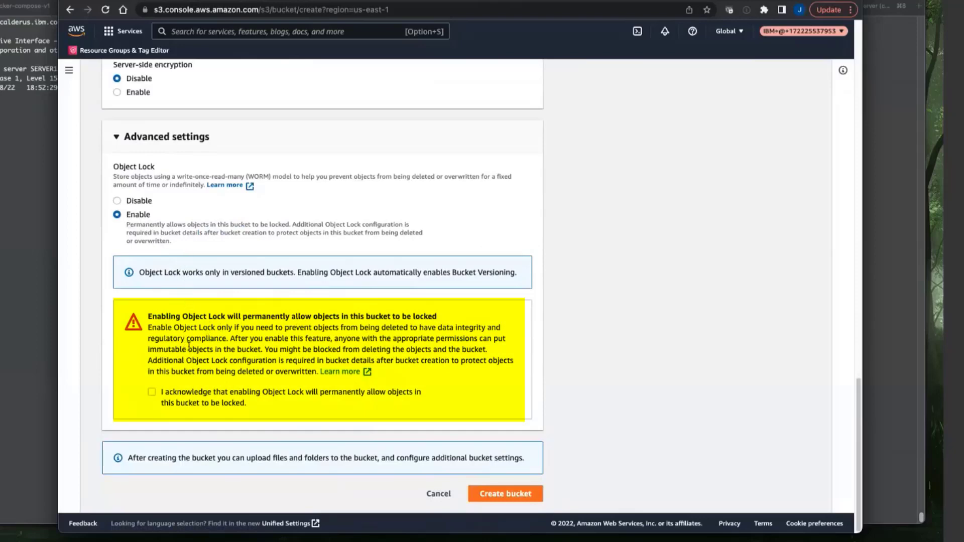
pyautogui.click(152, 392)
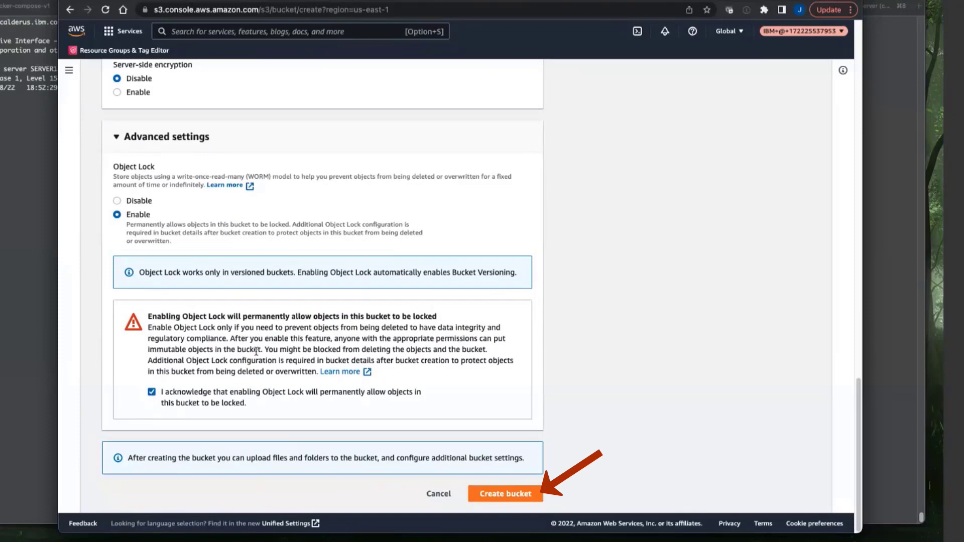
pyautogui.click(505, 494)
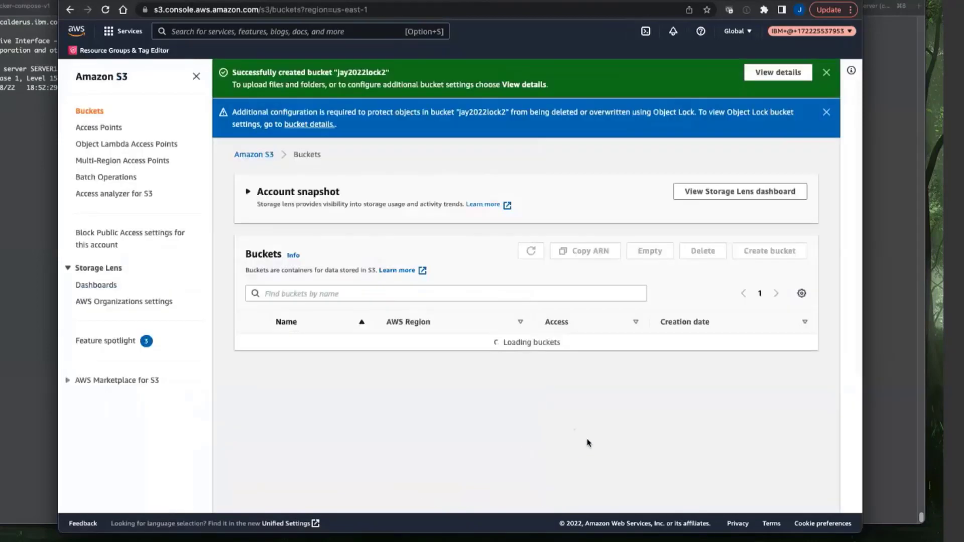
# Open the properties of the jay2022lock2 bucket and find its Object Lock settings.
pyautogui.scroll(-5, 588, 443)
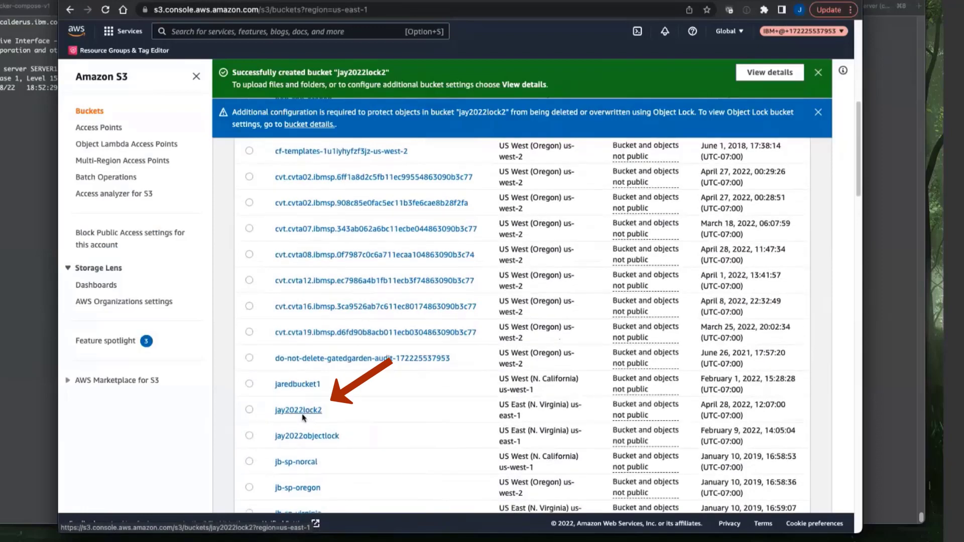
pyautogui.click(300, 411)
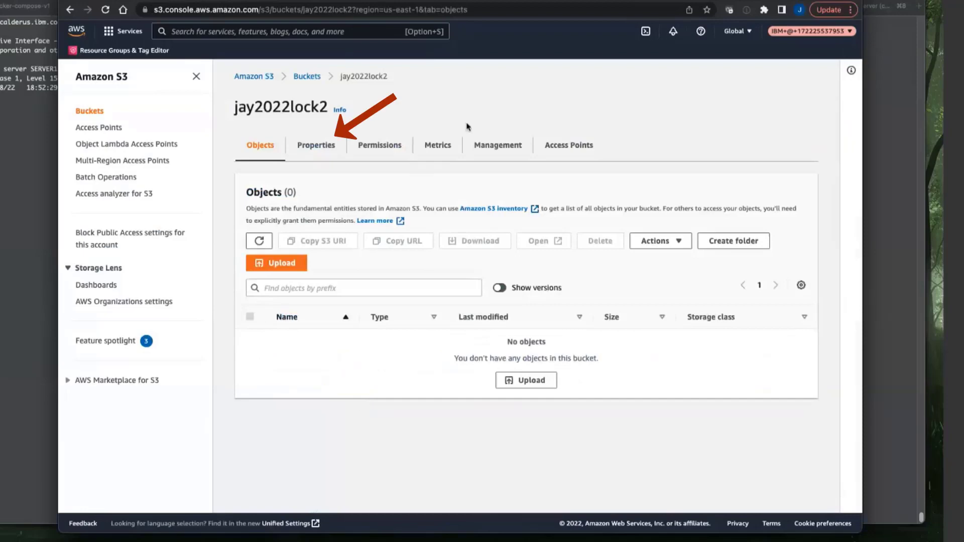
pyautogui.click(319, 149)
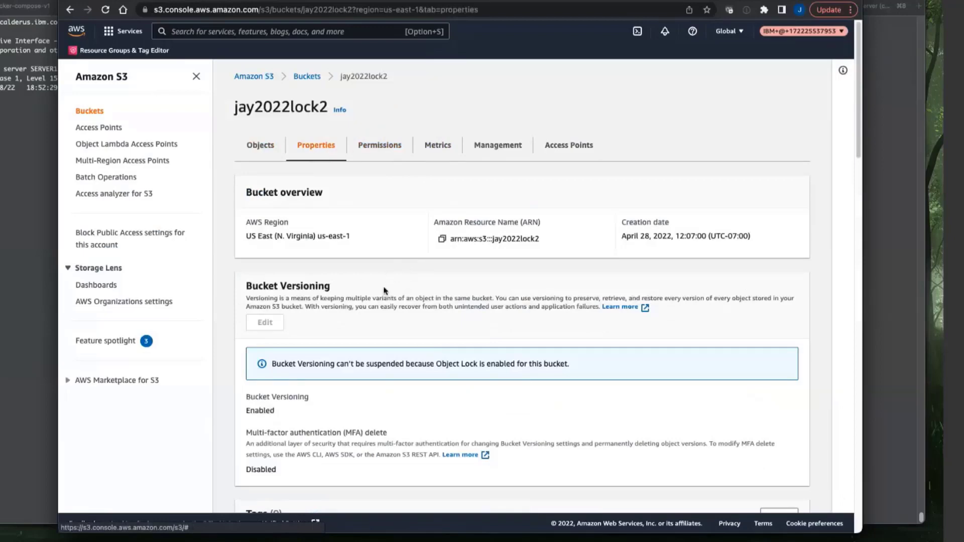
pyautogui.scroll(-5, 384, 291)
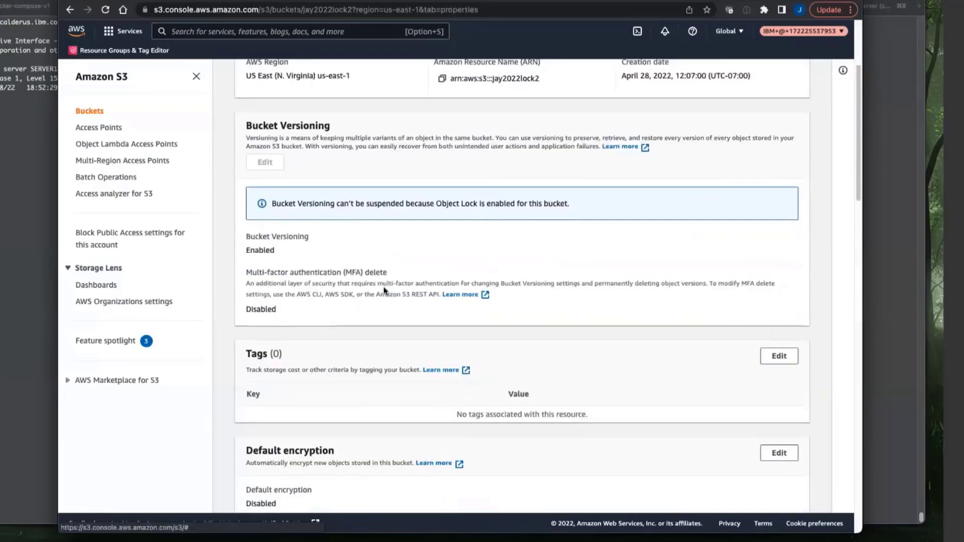
pyautogui.scroll(-10, 384, 292)
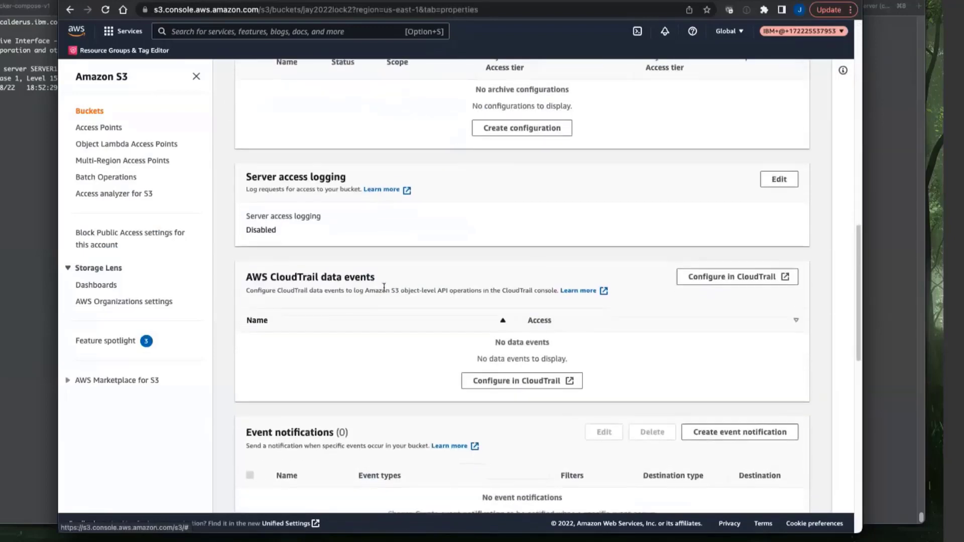
pyautogui.scroll(-10, 384, 291)
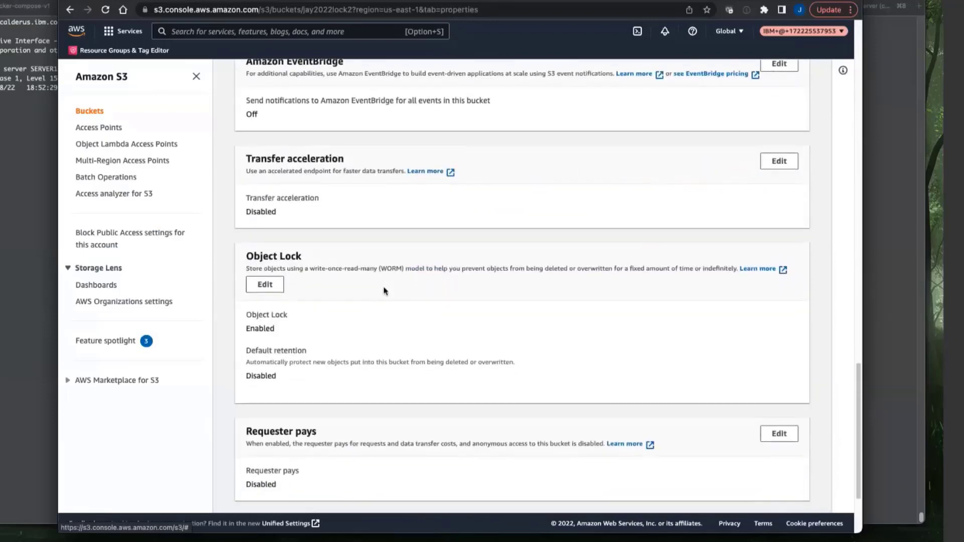
pyautogui.scroll(-1, 384, 292)
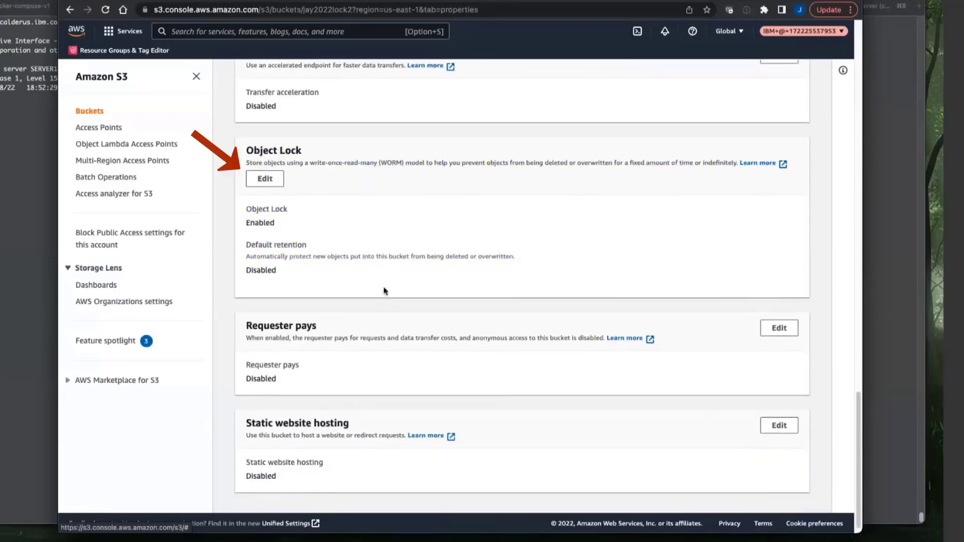
# Enable default retention for the bucket's Object Lock in Governance mode with a period of 1 day, and save it.
pyautogui.click(264, 184)
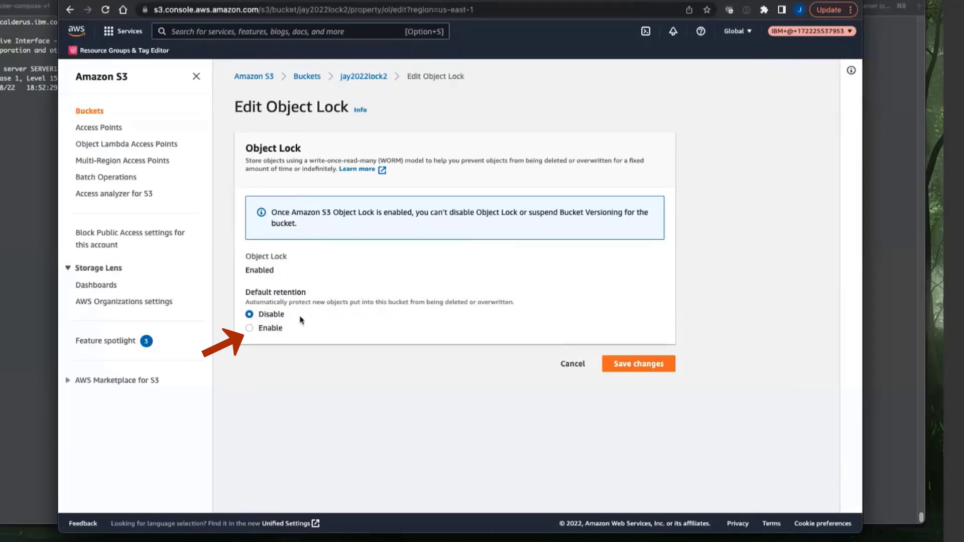
pyautogui.click(249, 329)
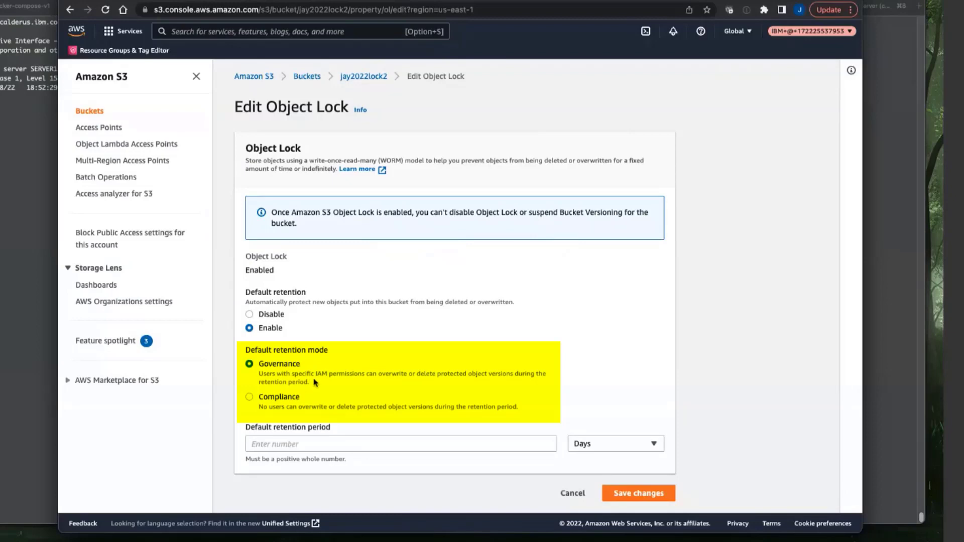
pyautogui.click(250, 398)
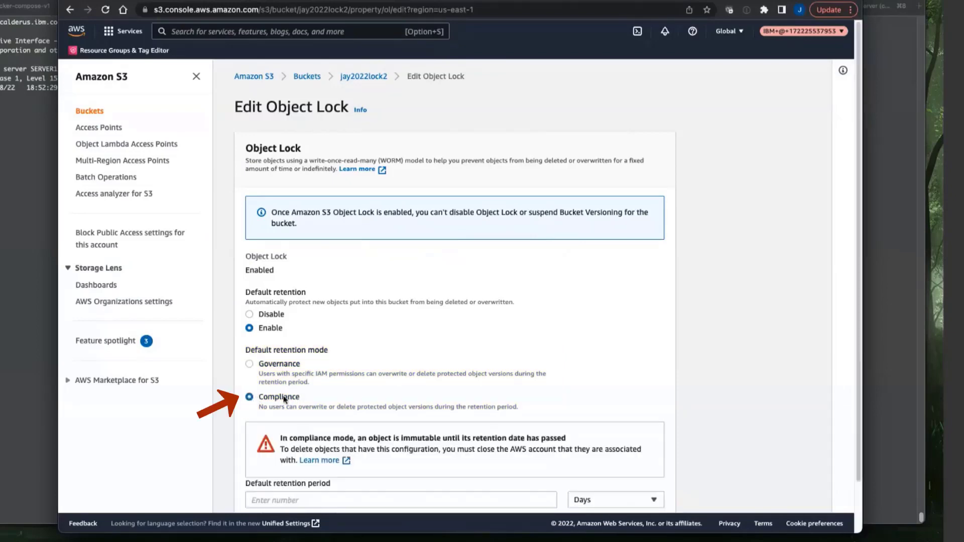
pyautogui.scroll(-1, 317, 395)
pyautogui.scroll(-1, 317, 395)
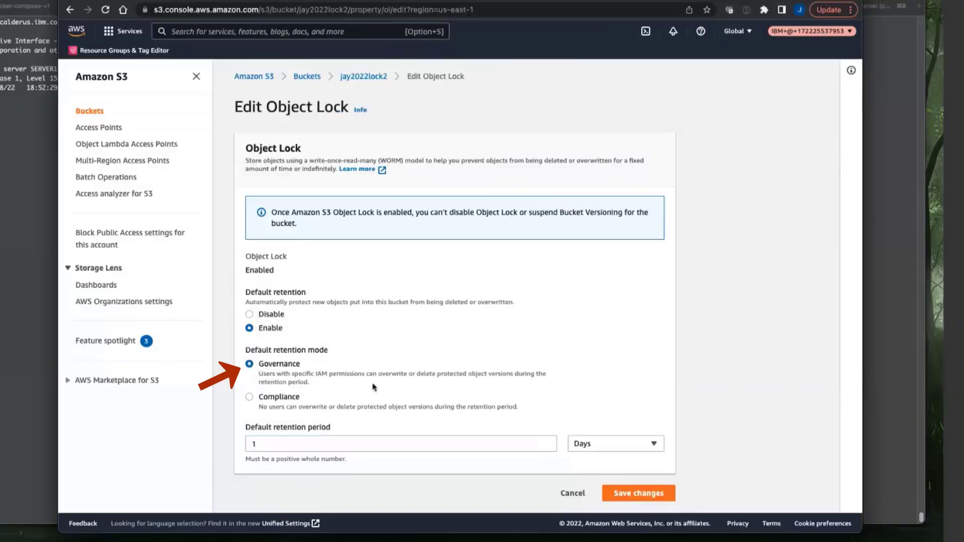
pyautogui.click(635, 494)
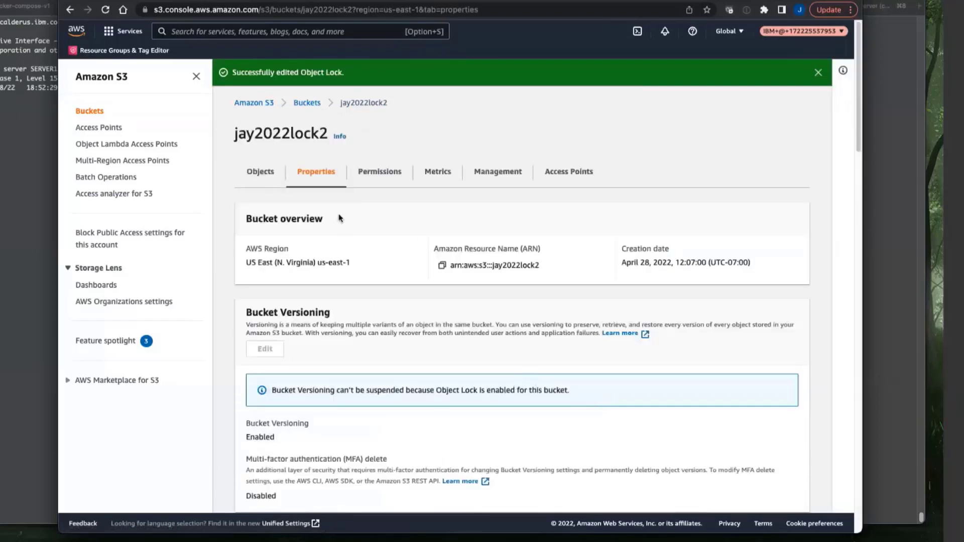
pyautogui.click(261, 171)
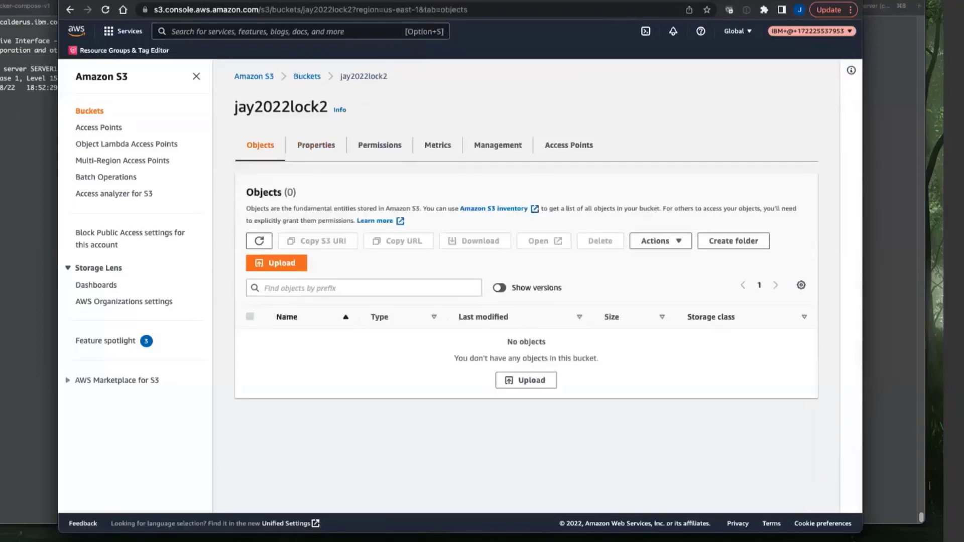
pyautogui.press('super+Tab')
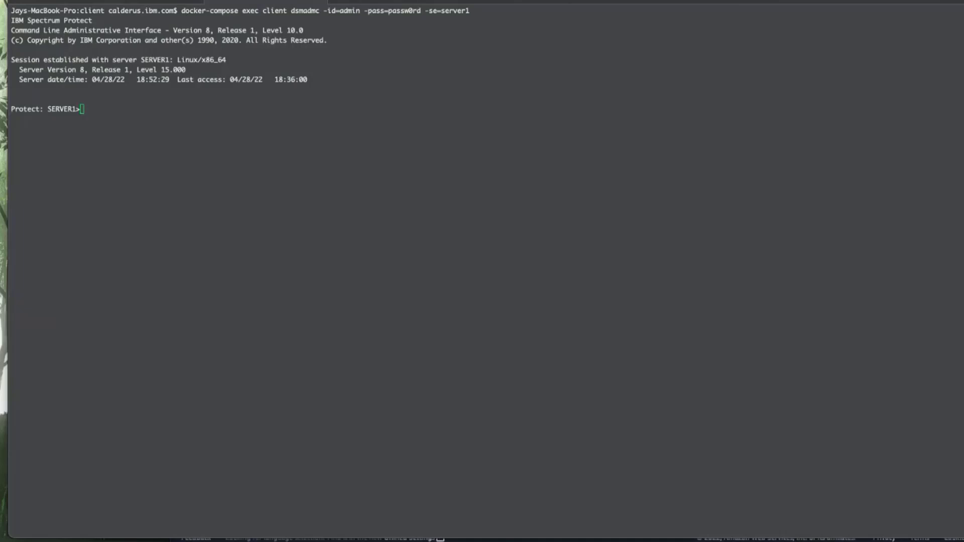
pyautogui.press('super+v')
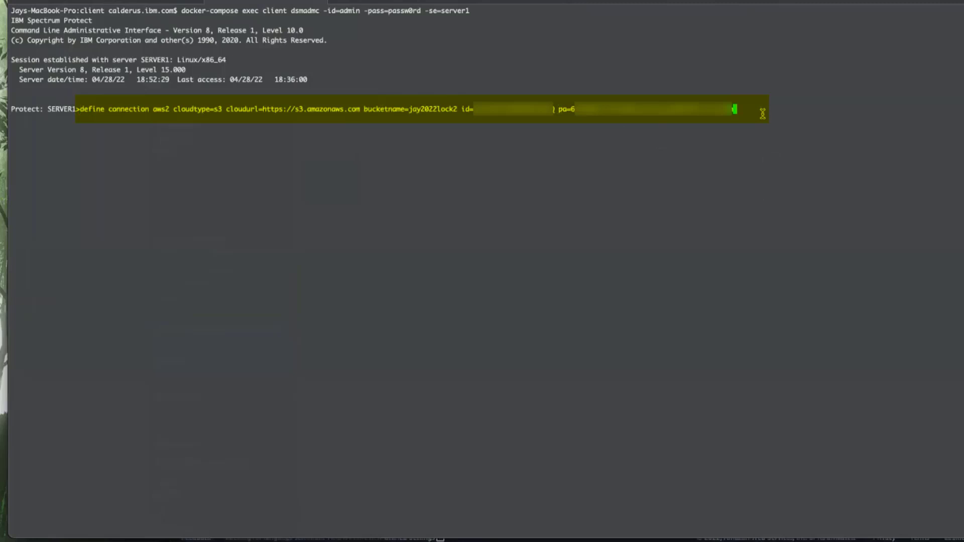
pyautogui.press('Return')
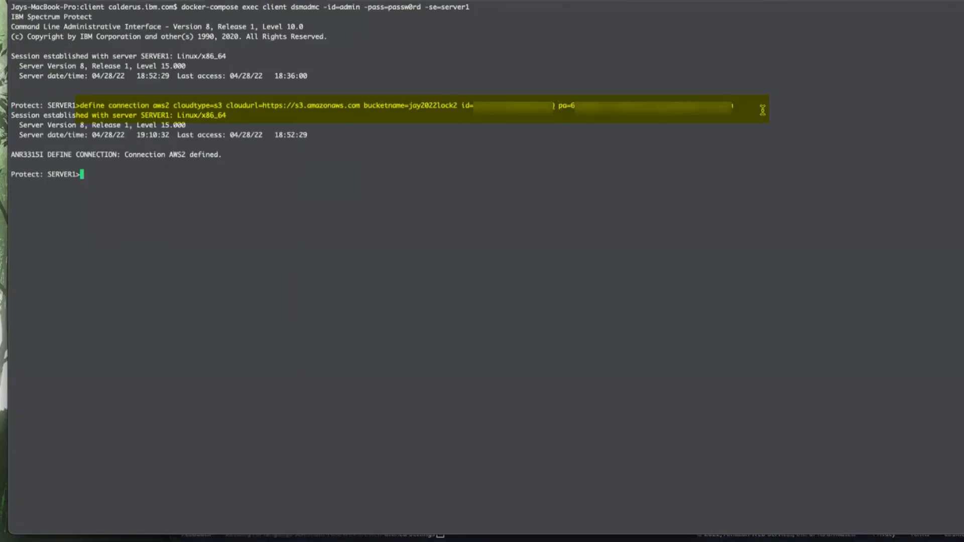
# Validate the cloud credentials of connection aws2 and check the bucket name in its definition.
pyautogui.write('validate cloud connection=aws2')
pyautogui.press('Return')
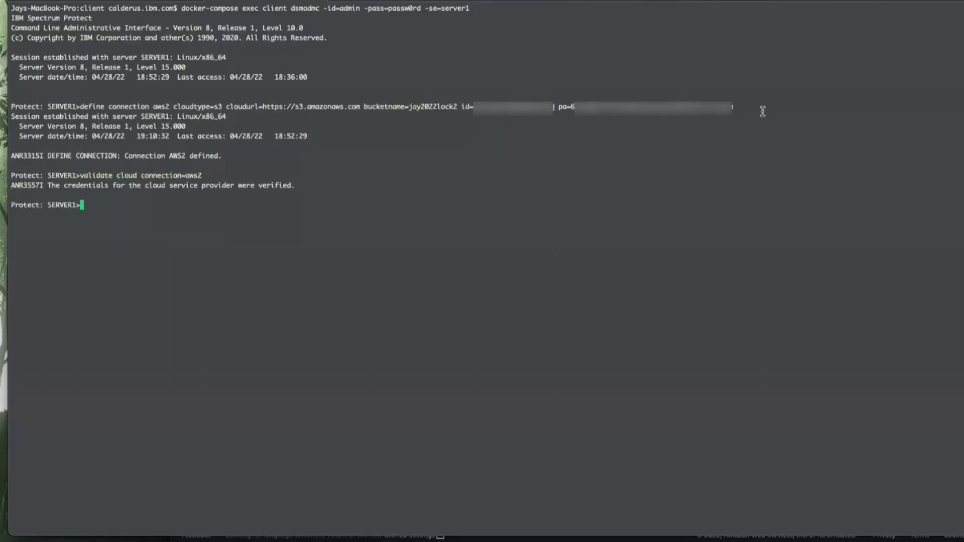
pyautogui.moveTo(363, 109); pyautogui.dragTo(458, 111)
pyautogui.click(163, 208)
# Define cloud storage pool awslockpool with stgtype=cloud and connection=aws2, setting enableclouddatalock=yes and clouddatalockduration=1.
pyautogui.write('define stgpool awslockpool stgtype=cloud connection=aws2 enableclouddatalock=yes clouddatalockduration=1')
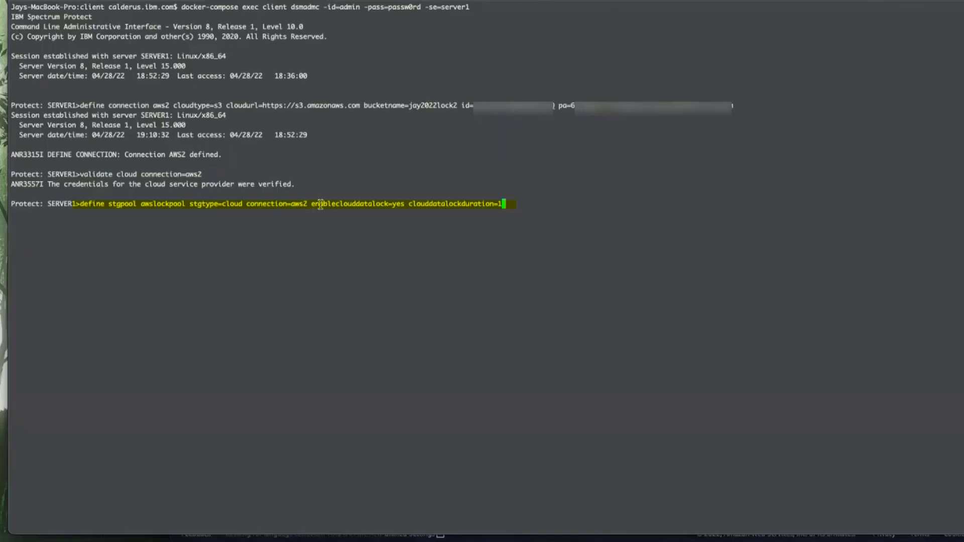
pyautogui.moveTo(311, 204); pyautogui.dragTo(502, 204)
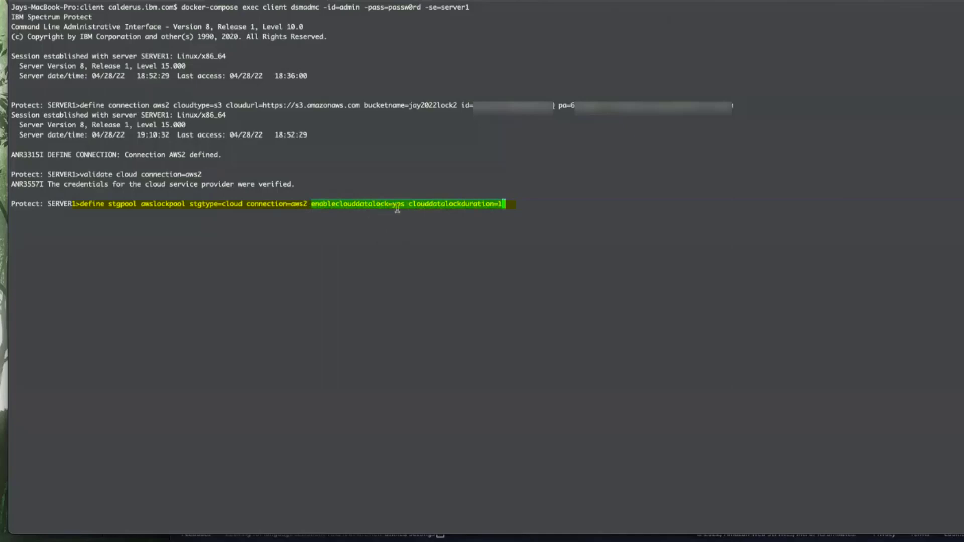
pyautogui.click(519, 204)
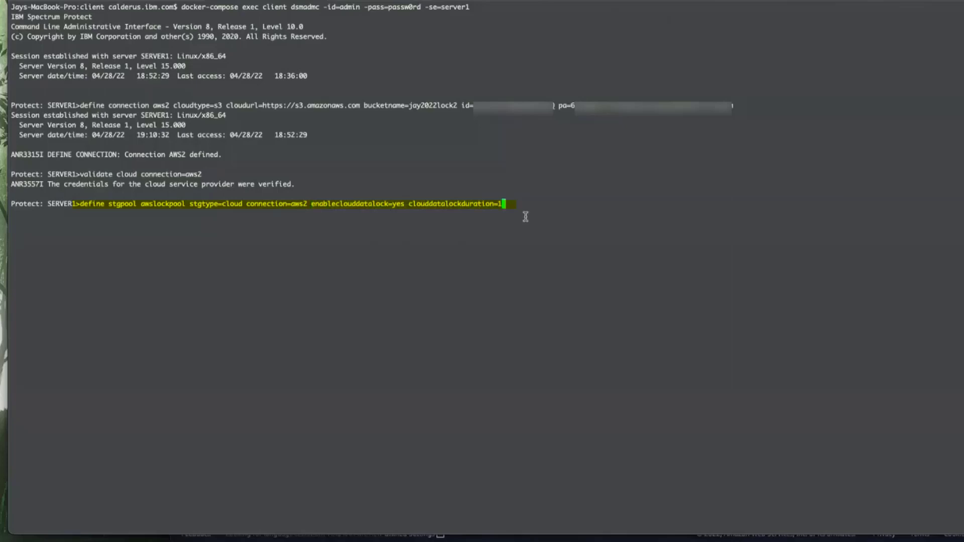
pyautogui.press('Return')
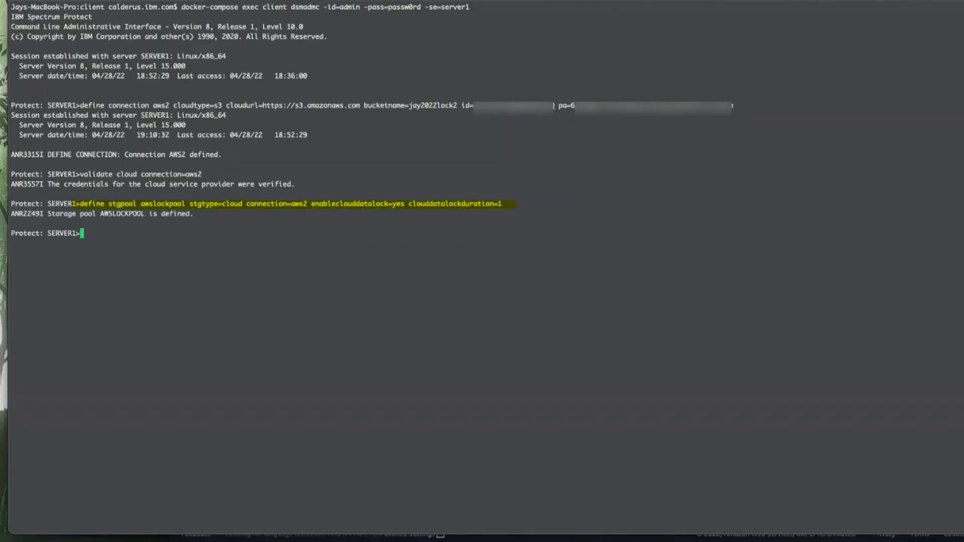
# Define the storage pool directory /data/somerandomdir for awslockpool and review the pool's data lock options.
pyautogui.press('super+Tab')
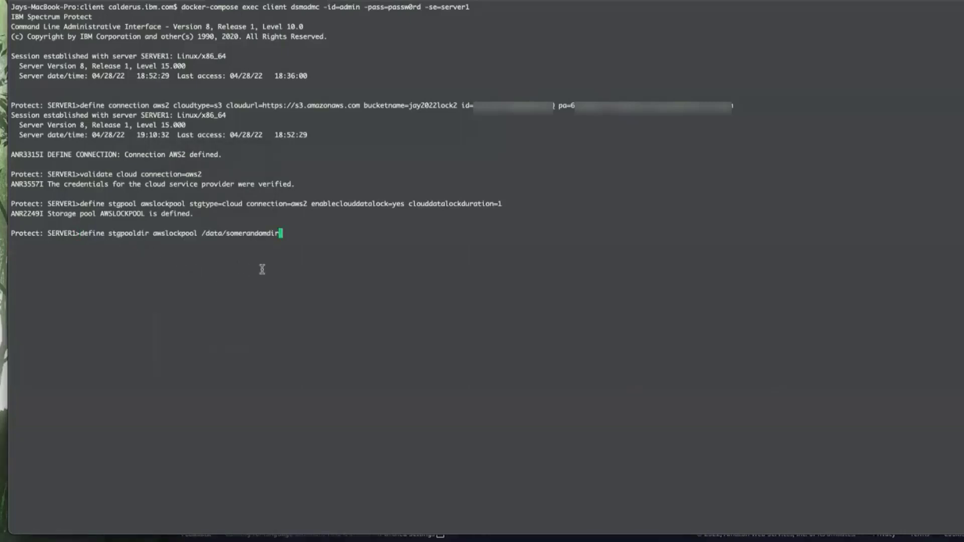
pyautogui.press('Return')
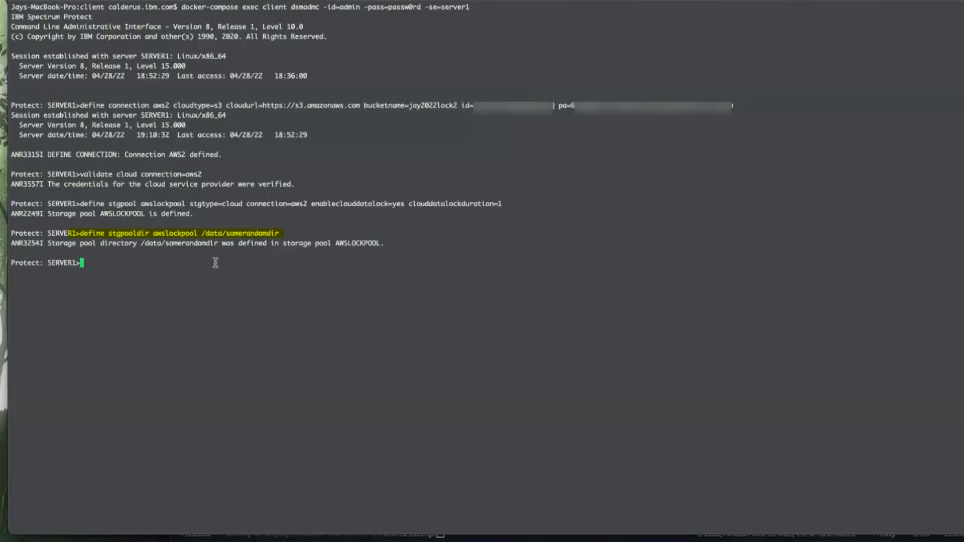
pyautogui.moveTo(312, 203); pyautogui.dragTo(403, 204)
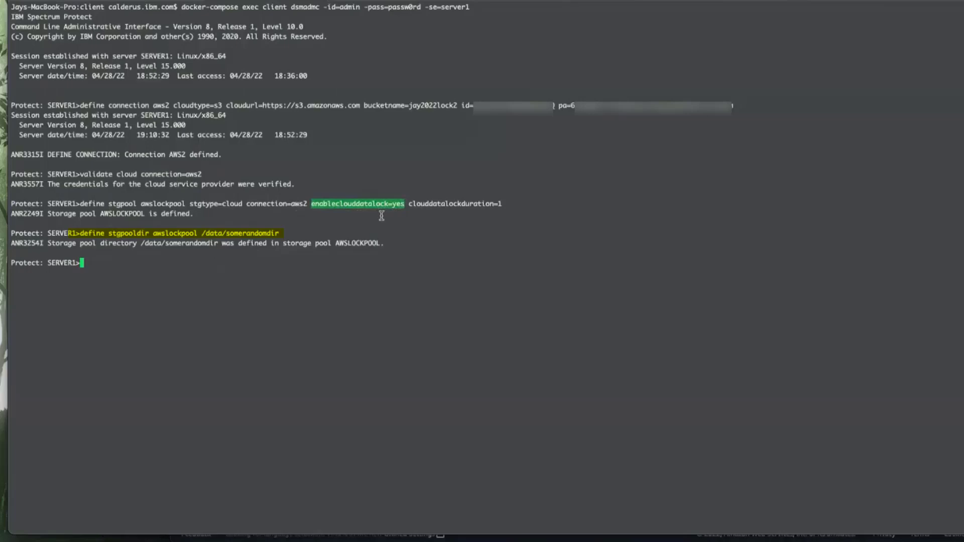
pyautogui.moveTo(409, 204); pyautogui.dragTo(501, 204)
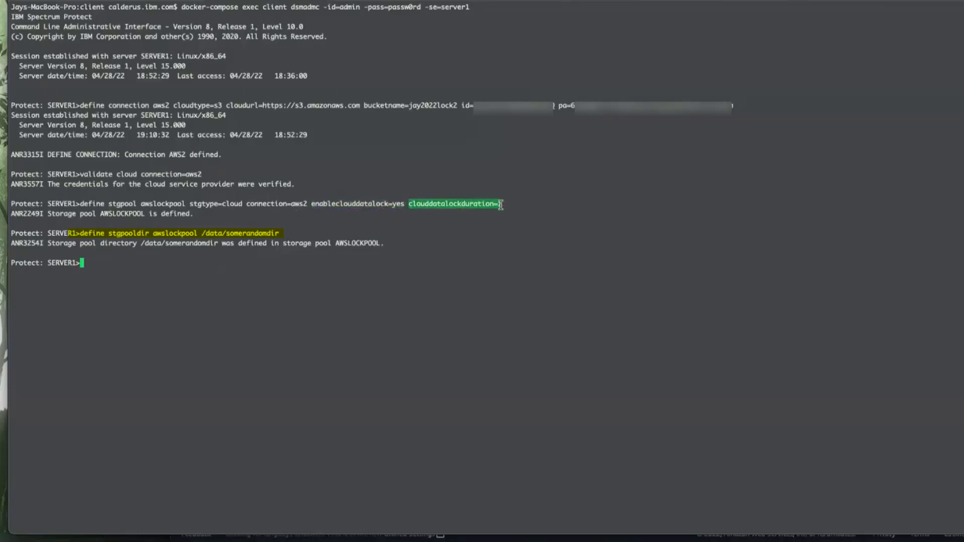
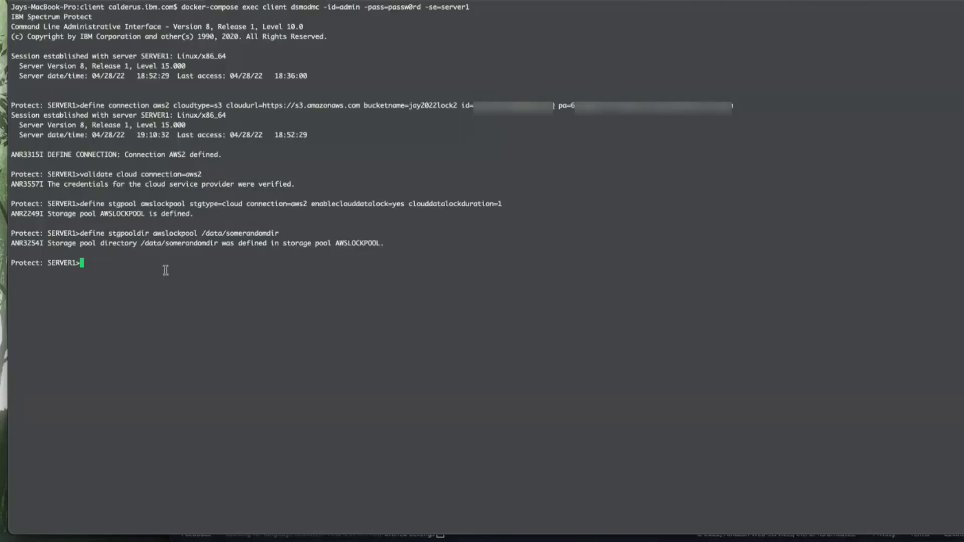
# Query the containers in detailed format with q container f=d.
pyautogui.write('q conta')
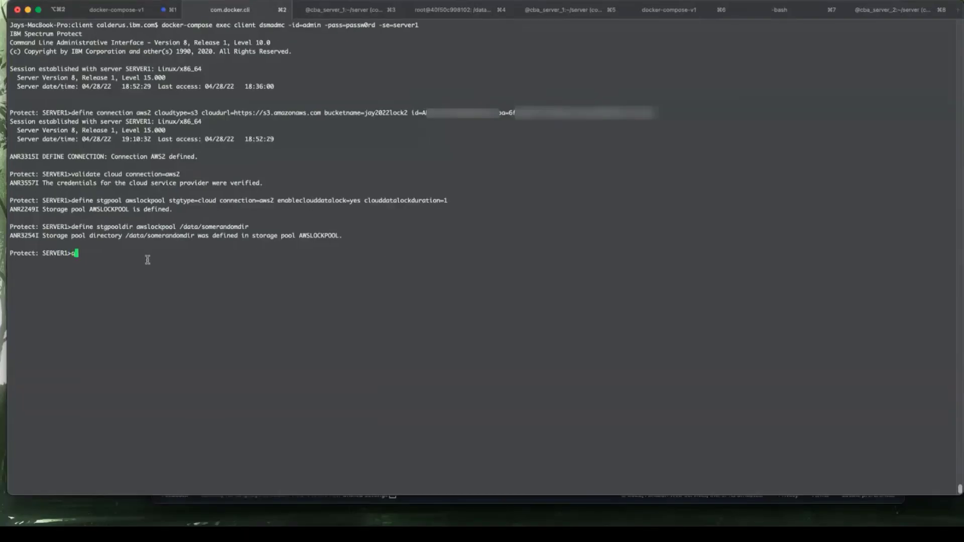
pyautogui.write('iner f')
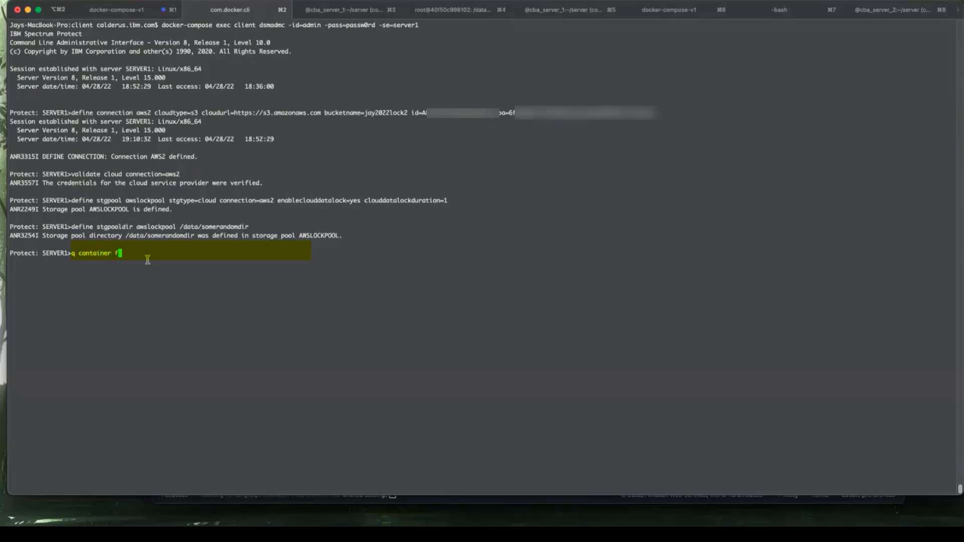
pyautogui.write('=d')
pyautogui.press('Return')
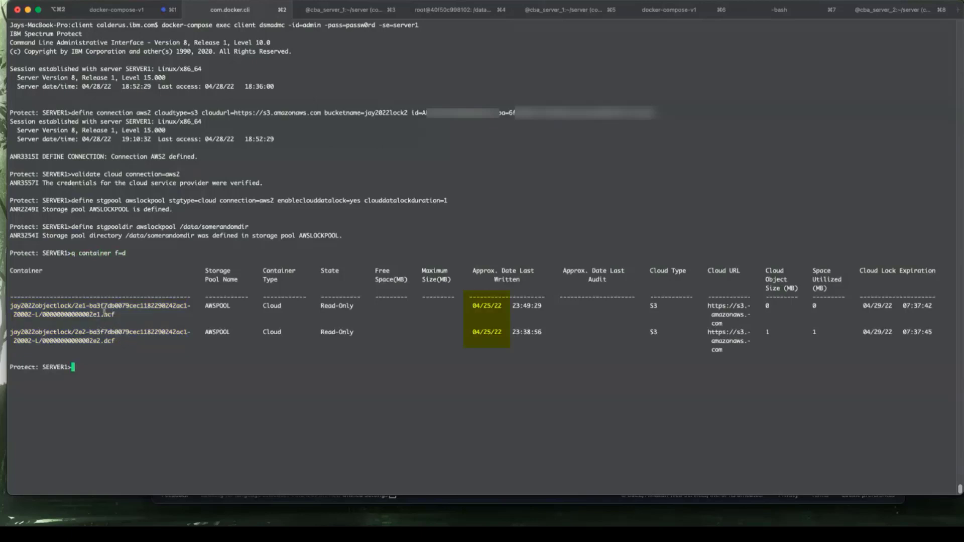
# Examine the listed .ncf and .dcf containers' names, last written dates, states and cloud lock expiration times.
pyautogui.moveTo(80, 307); pyautogui.dragTo(128, 315)
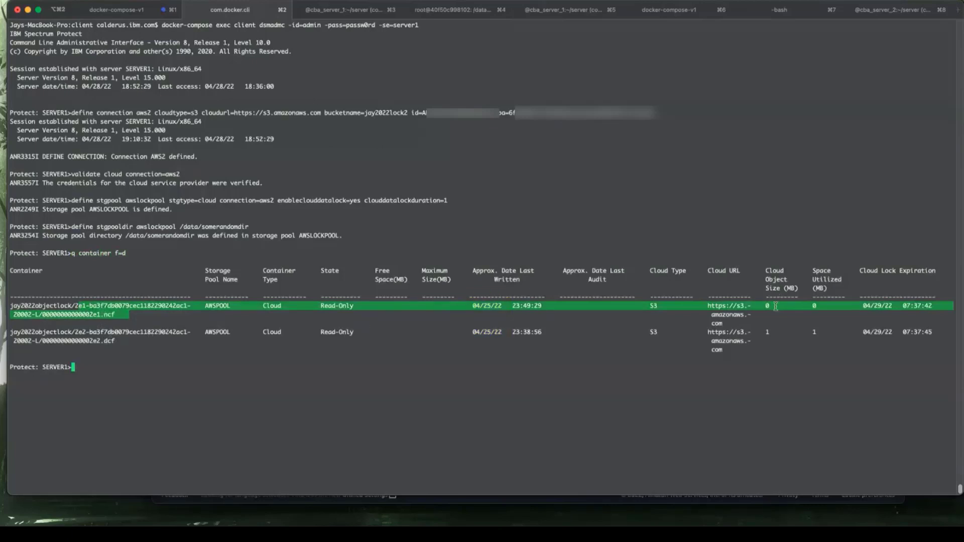
pyautogui.click(515, 308)
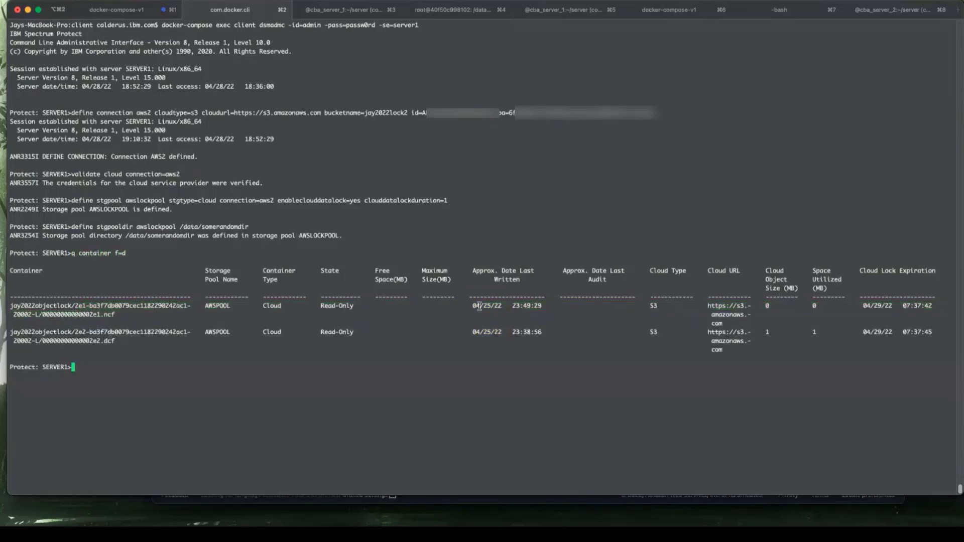
pyautogui.moveTo(468, 306); pyautogui.dragTo(503, 307)
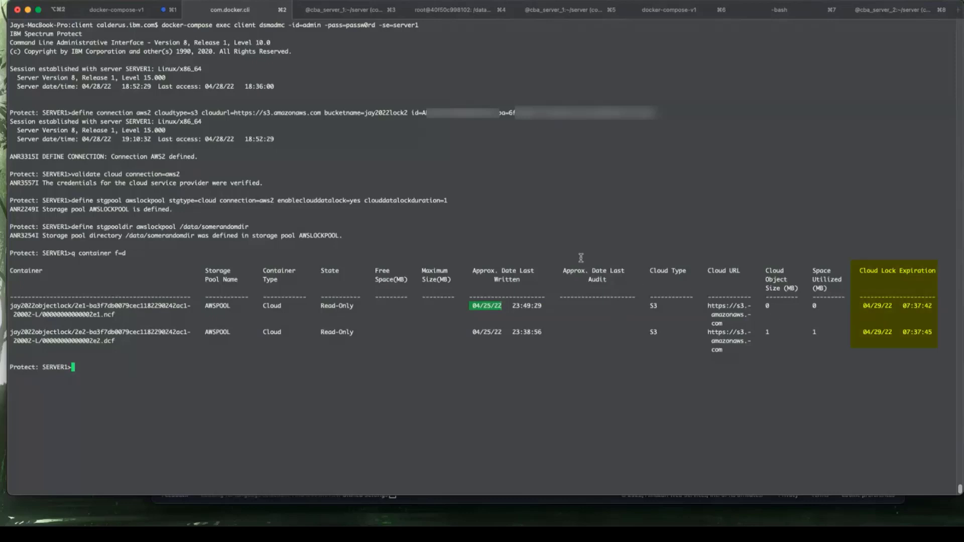
pyautogui.moveTo(861, 304); pyautogui.dragTo(935, 308)
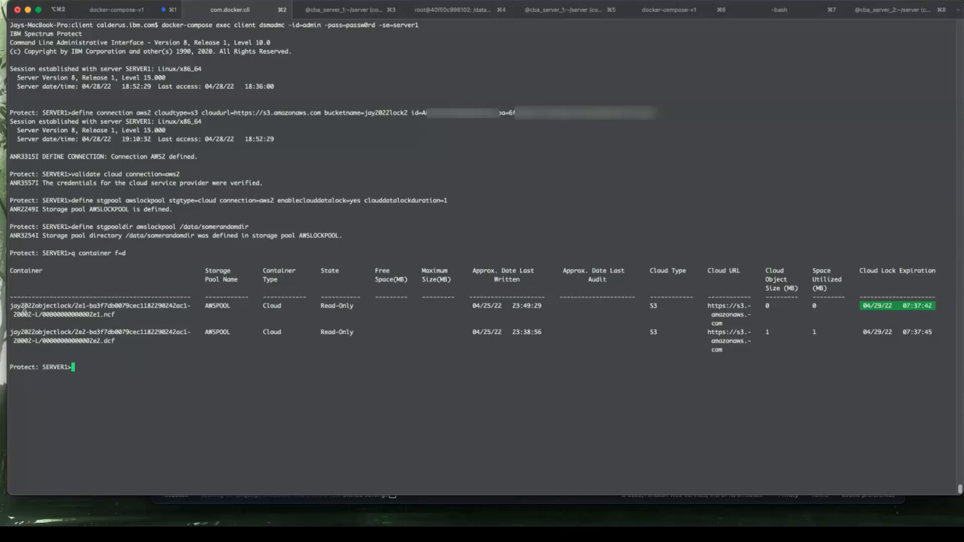
pyautogui.moveTo(24, 306); pyautogui.dragTo(116, 314)
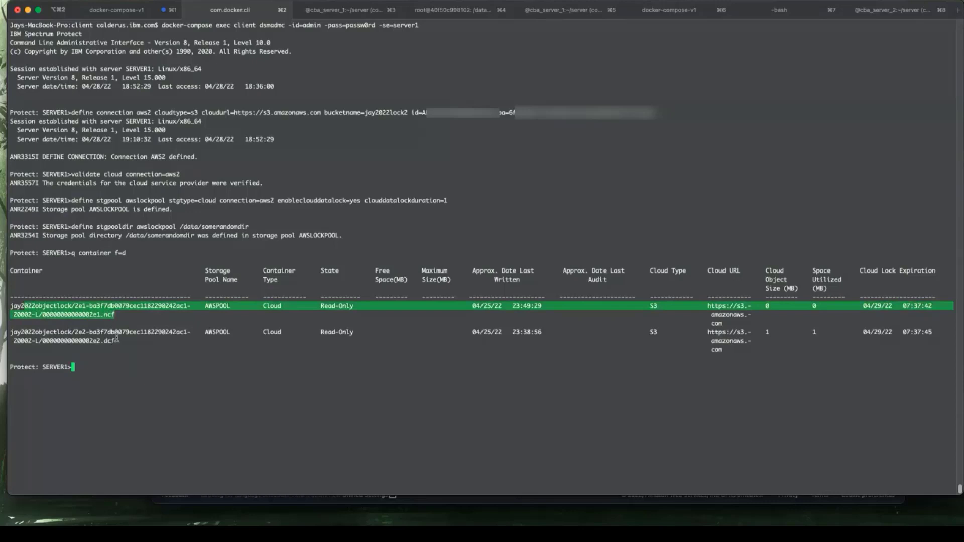
pyautogui.click(125, 358)
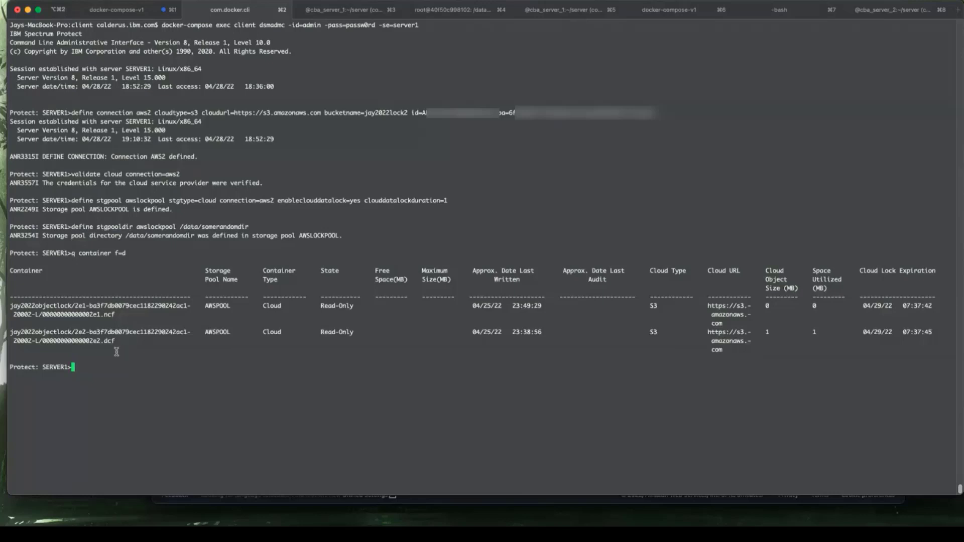
pyautogui.moveTo(29, 332); pyautogui.dragTo(114, 341)
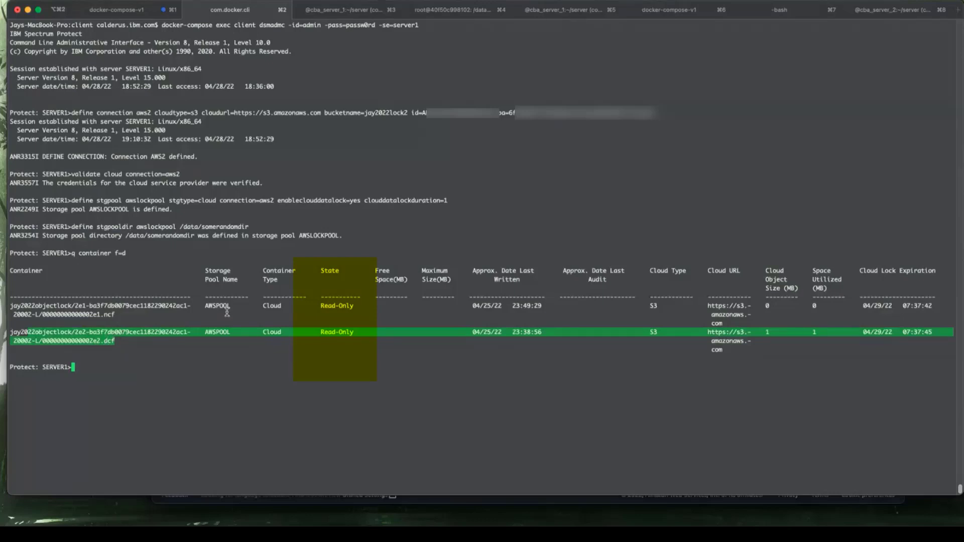
pyautogui.click(468, 315)
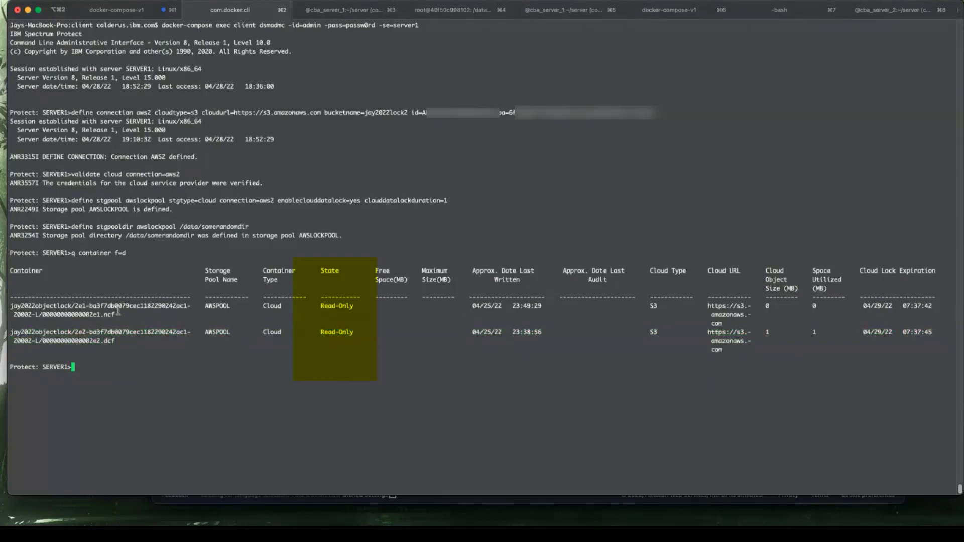
pyautogui.moveTo(69, 331); pyautogui.dragTo(116, 341)
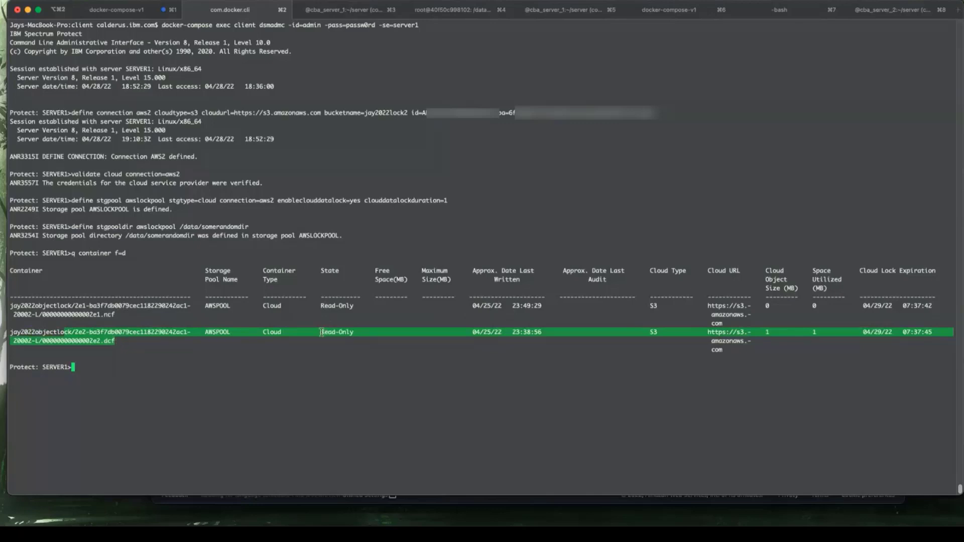
pyautogui.moveTo(322, 331); pyautogui.dragTo(357, 332)
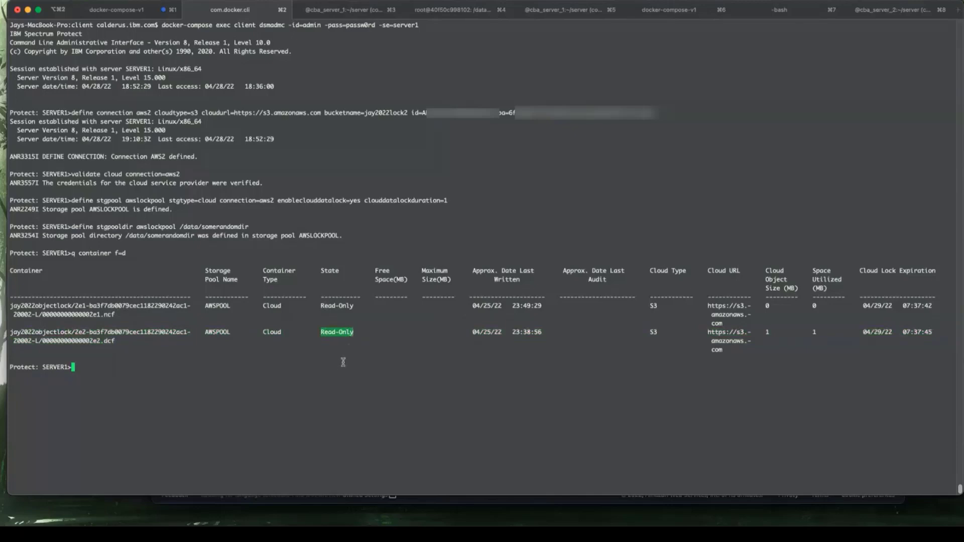
# Switch to the AWS S3 console and open the jay2022objectlock bucket from the bucket list.
pyautogui.press('super+Tab')
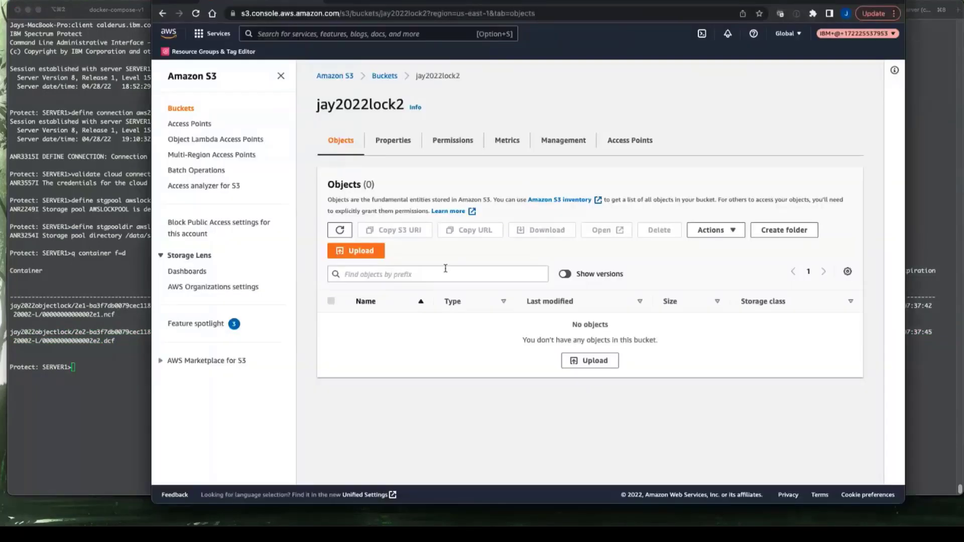
pyautogui.click(391, 77)
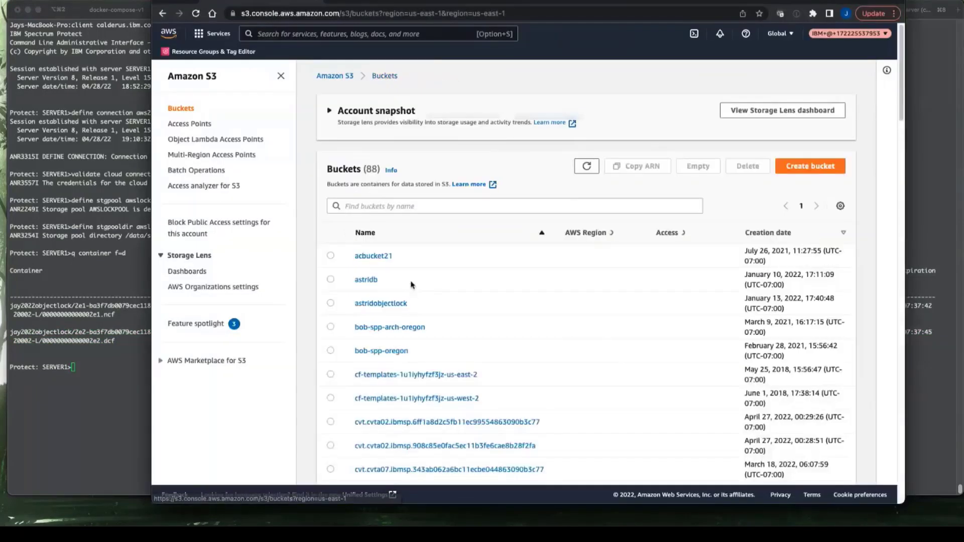
pyautogui.scroll(-2, 457, 306)
pyautogui.scroll(-10, 458, 306)
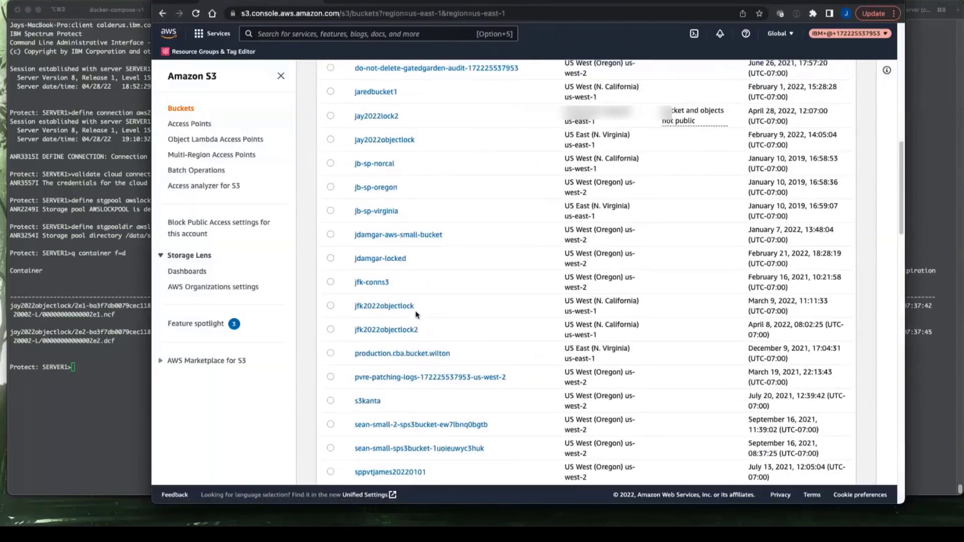
pyautogui.click(398, 141)
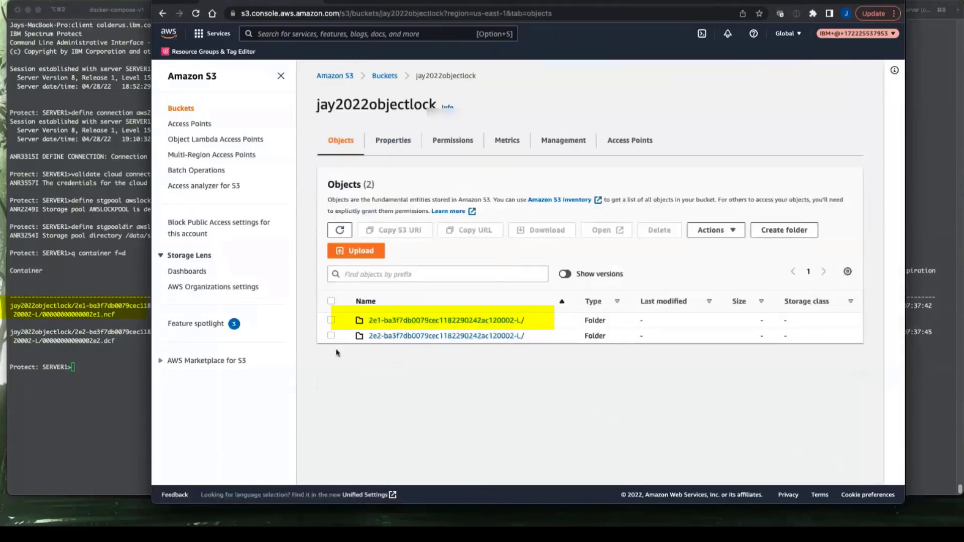
# Open the .ncf object in the bucket's 2e1 folder and examine its Object Lock retention mode and retain until date.
pyautogui.click(407, 321)
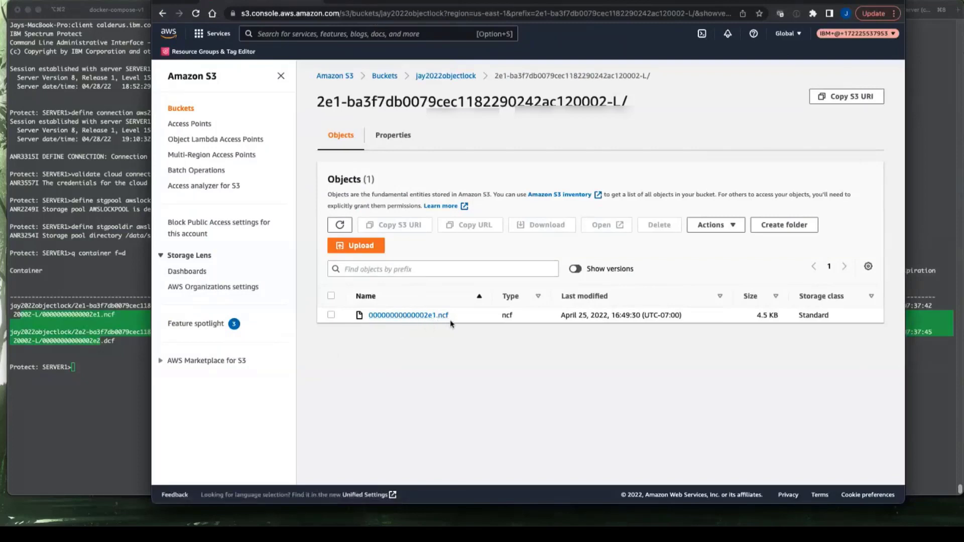
pyautogui.click(420, 317)
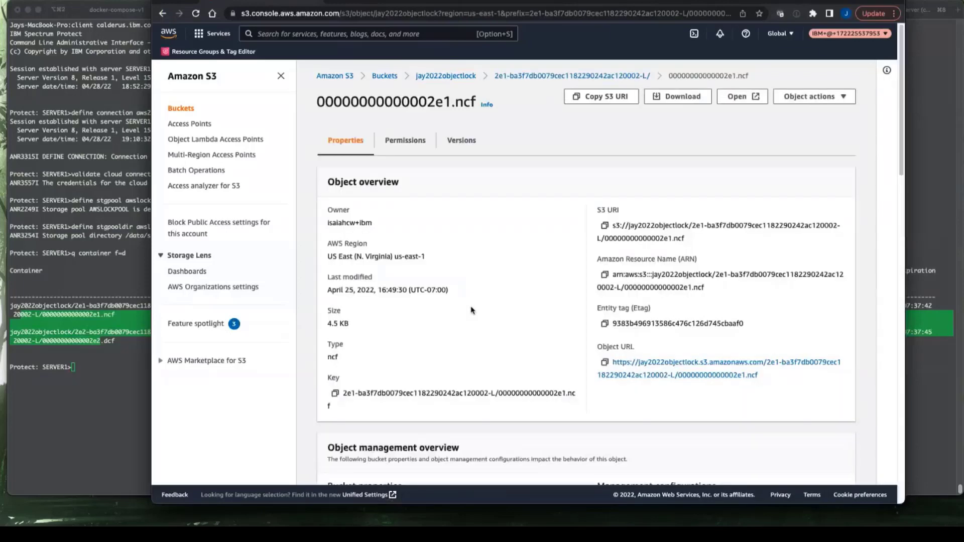
pyautogui.scroll(-10, 467, 312)
pyautogui.scroll(-15, 474, 310)
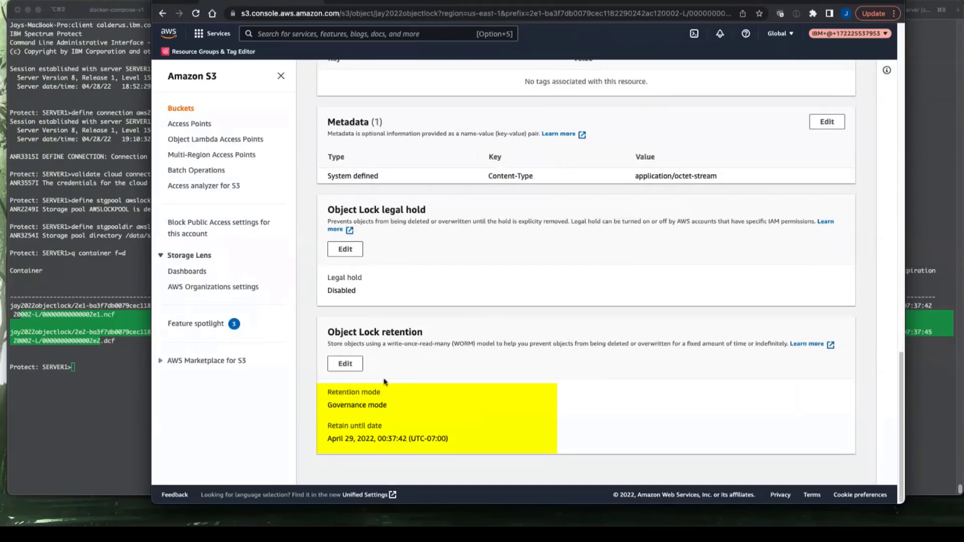
pyautogui.moveTo(327, 392); pyautogui.dragTo(394, 414)
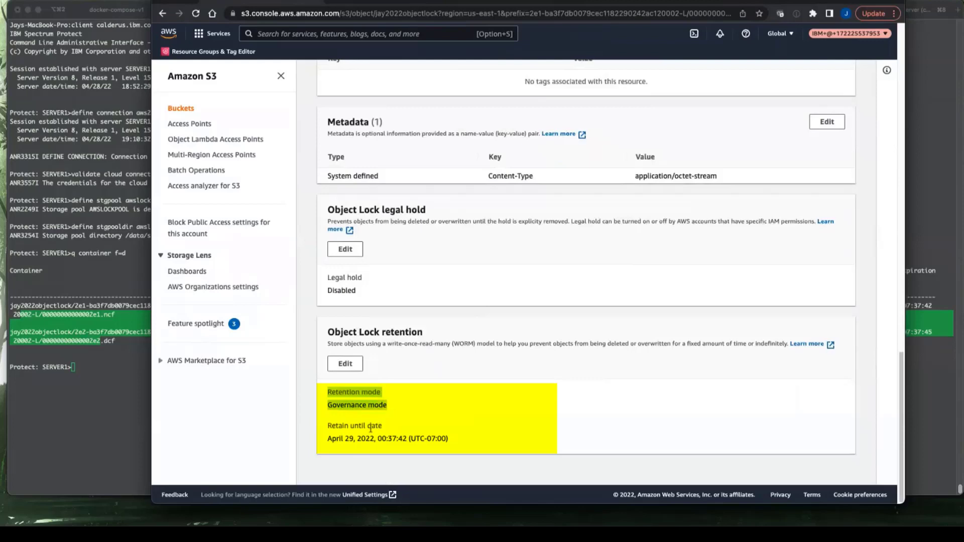
# Compare the .ncf object's retain until date with its container's cloud lock expiration in the terminal.
pyautogui.moveTo(328, 427); pyautogui.dragTo(458, 445)
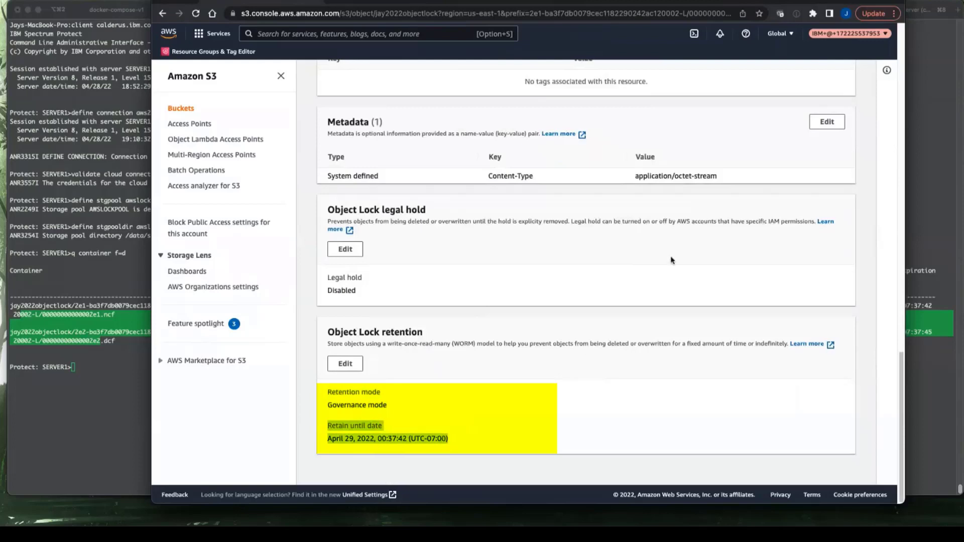
pyautogui.moveTo(553, 2); pyautogui.dragTo(481, 3)
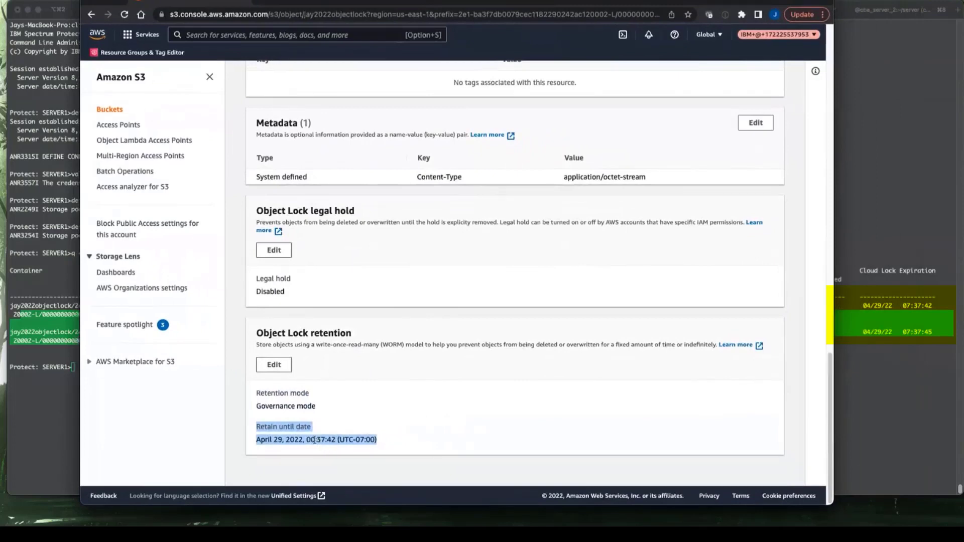
pyautogui.click(305, 442)
# Return to the object's 2e1 folder, show object versions, and examine the .ncf object's version ID.
pyautogui.scroll(15, 310, 442)
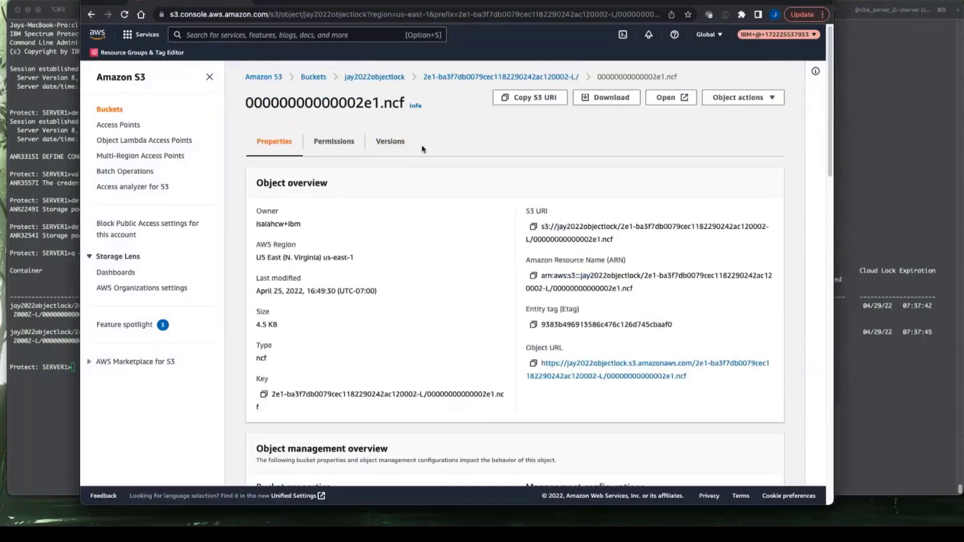
pyautogui.click(509, 78)
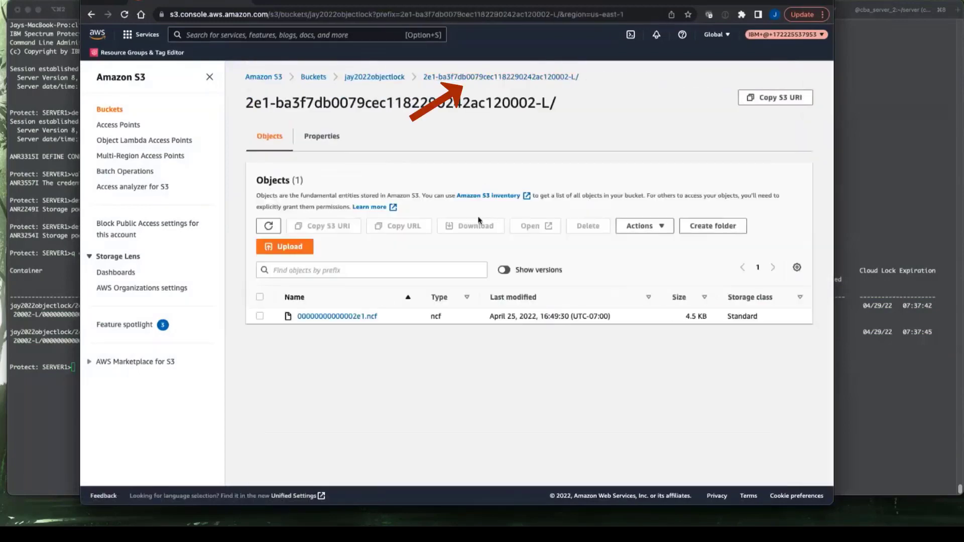
pyautogui.click(504, 270)
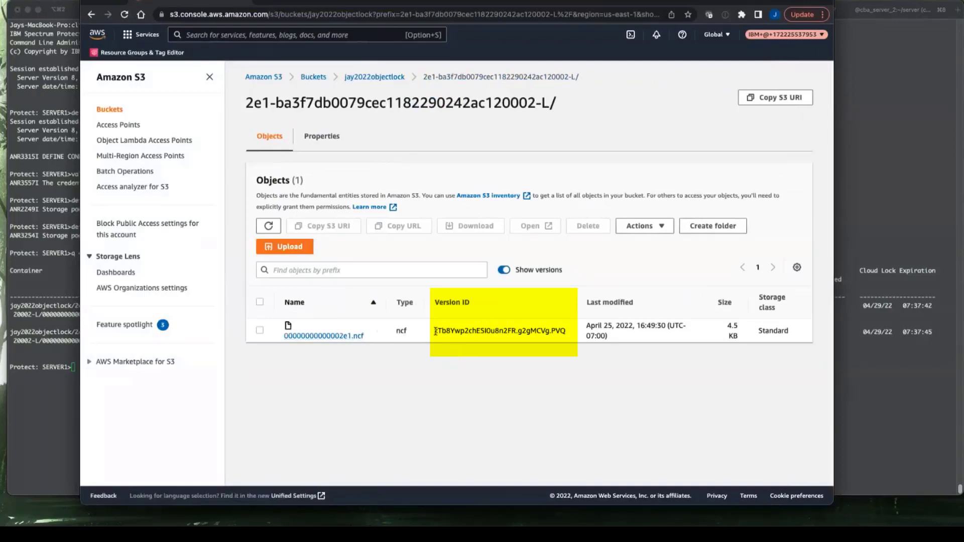
pyautogui.moveTo(435, 331); pyautogui.dragTo(570, 334)
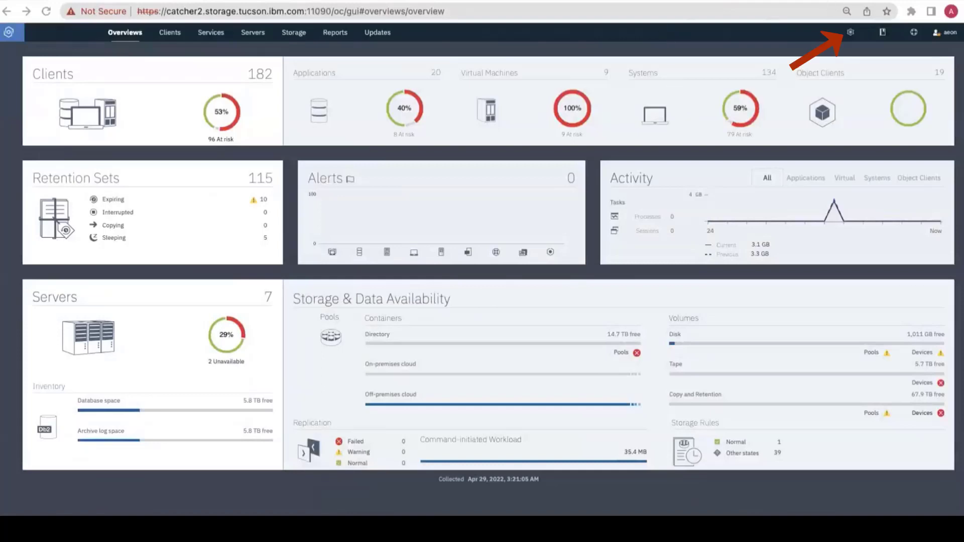
# In the IBM Spectrum Protect Operations Center, open Command Builder and compose define connection {connection_name} cloudtype=s3.
pyautogui.click(850, 32)
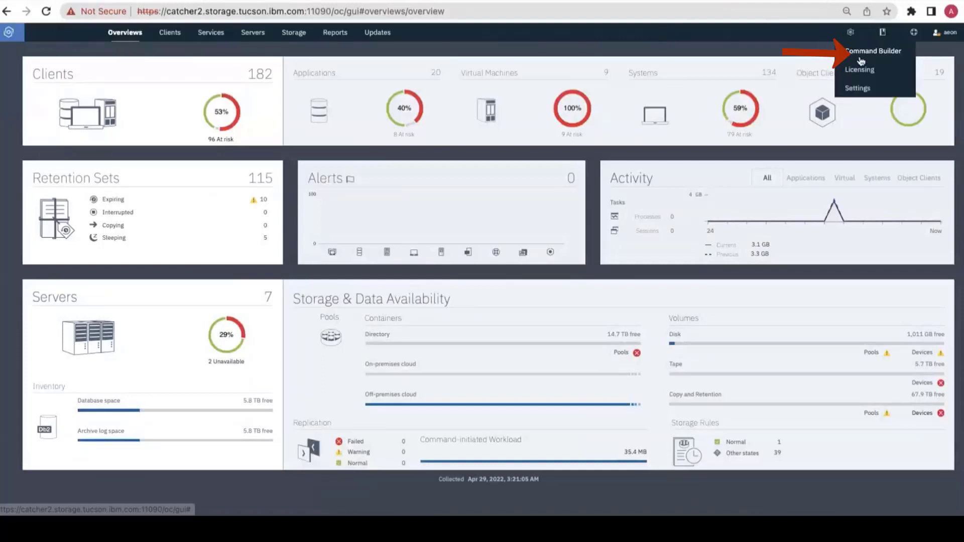
pyautogui.click(876, 47)
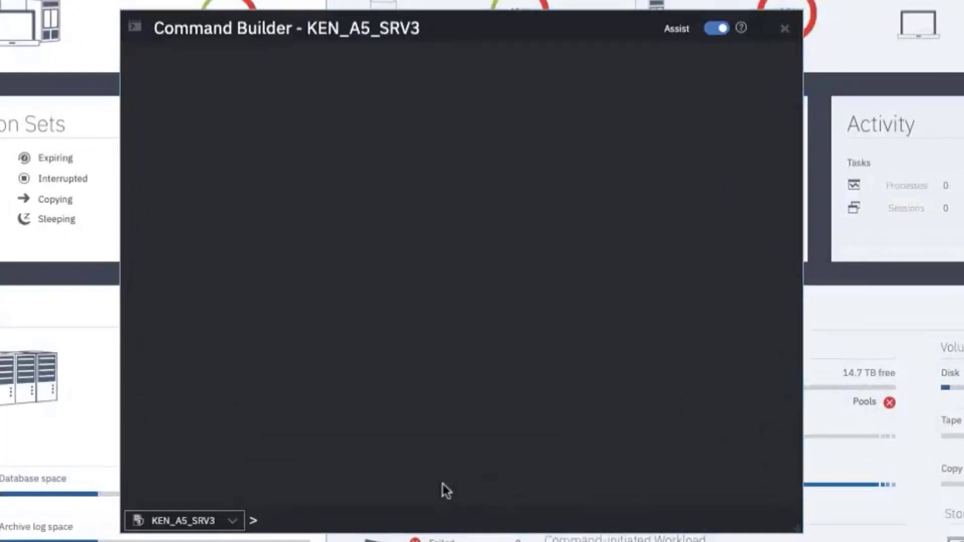
pyautogui.write('define connectu')
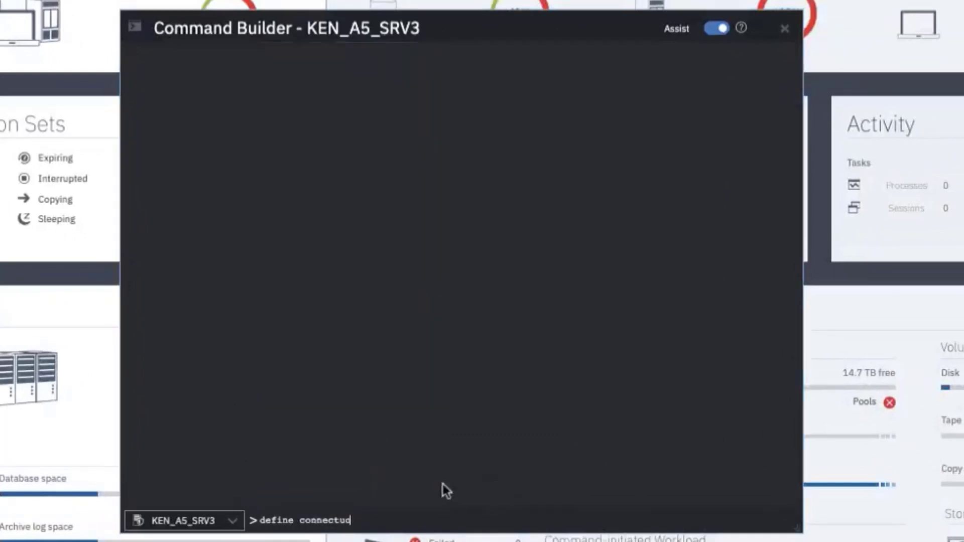
pyautogui.press('BackSpace')
pyautogui.write('ion')
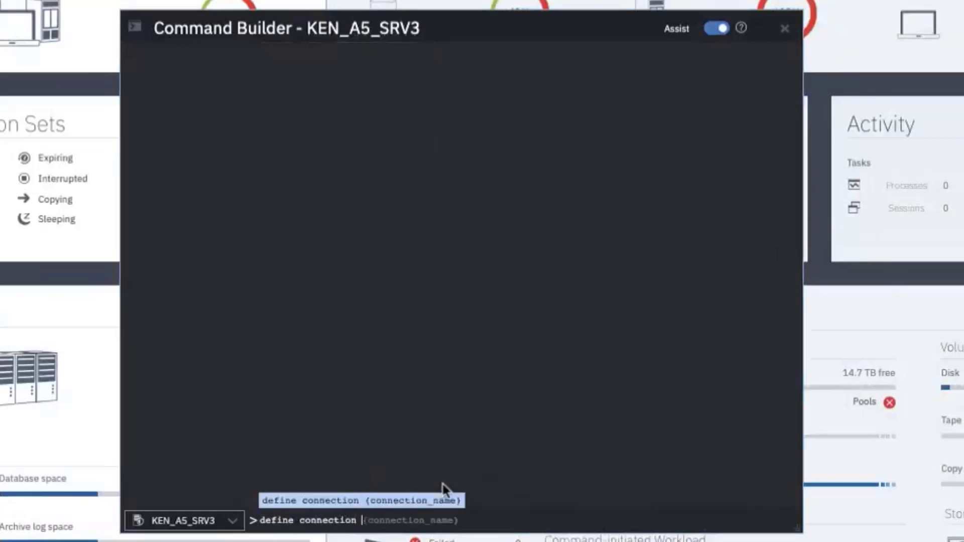
pyautogui.press('Tab')
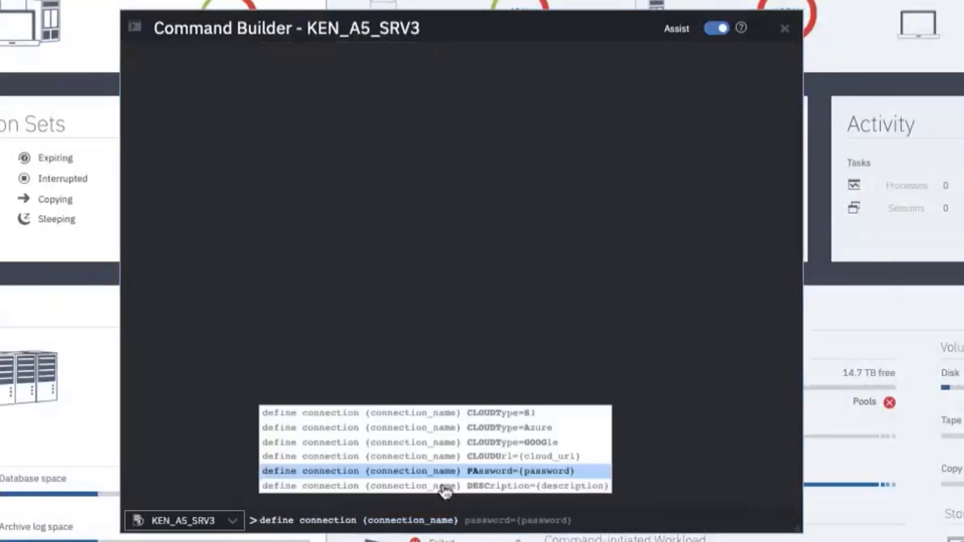
pyautogui.write('cloudtype=')
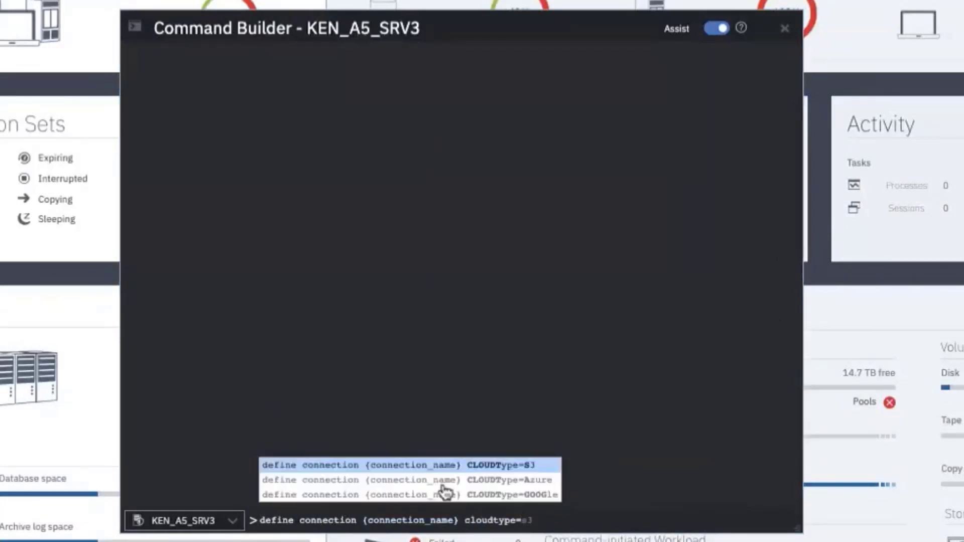
pyautogui.press('Tab')
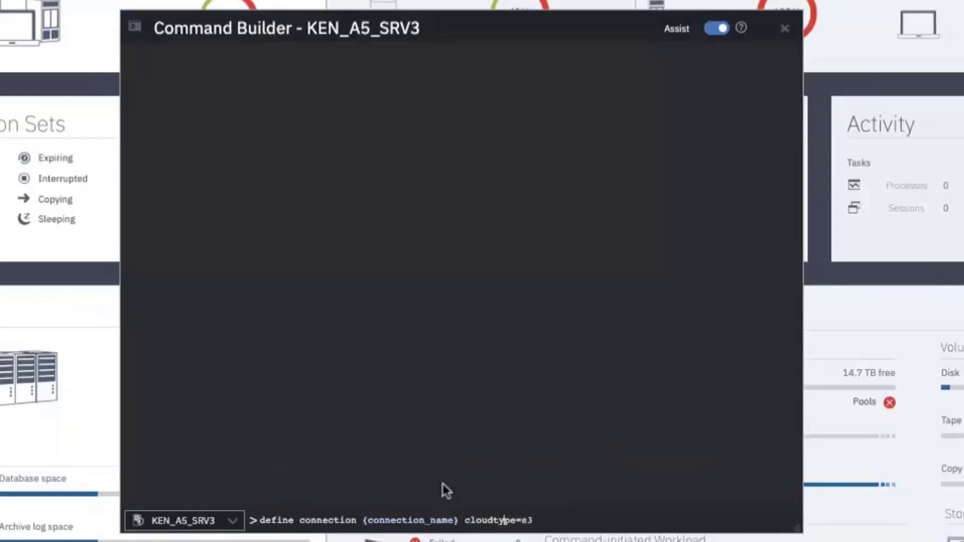
# Examine the suggested parameters for the S3 define connection command, such as bucket name and identity, and close Command Builder.
pyautogui.press('Up')
pyautogui.press('Up')
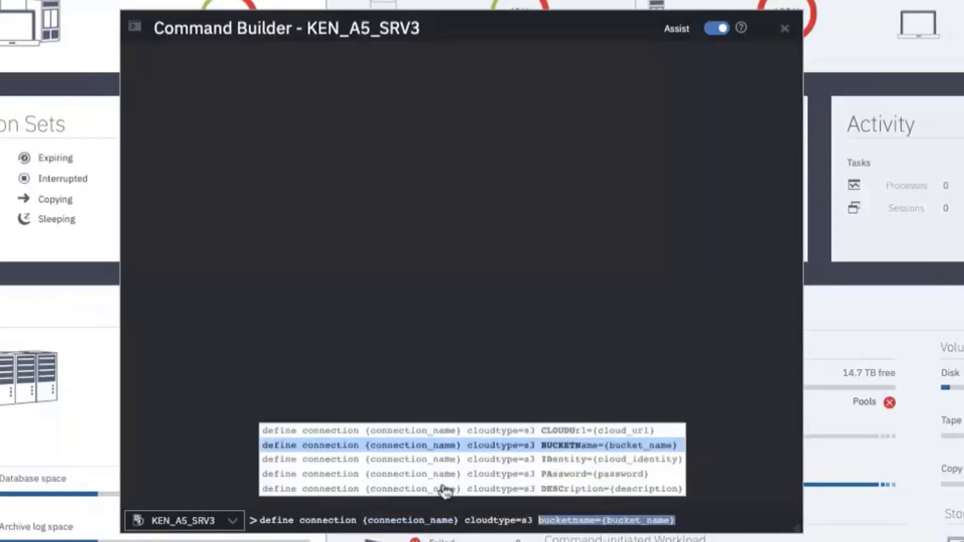
pyautogui.press('Down')
pyautogui.press('Down')
pyautogui.press('Down')
pyautogui.press('Down')
pyautogui.press('Up')
pyautogui.press('Up')
pyautogui.press('Up')
pyautogui.press('Up')
pyautogui.press('Up')
pyautogui.press('Up')
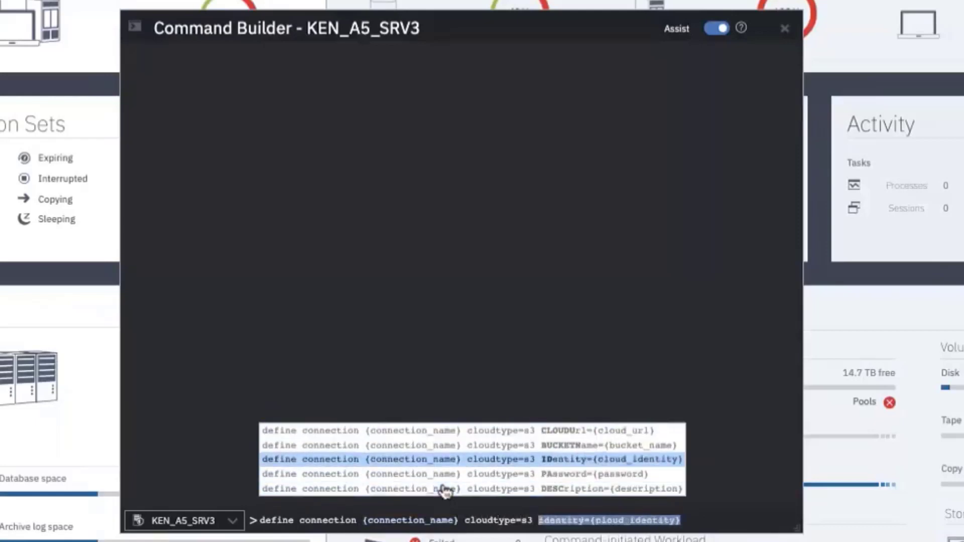
pyautogui.press('Up')
pyautogui.press('Up')
pyautogui.press('Up')
pyautogui.press('Up')
pyautogui.press('Up')
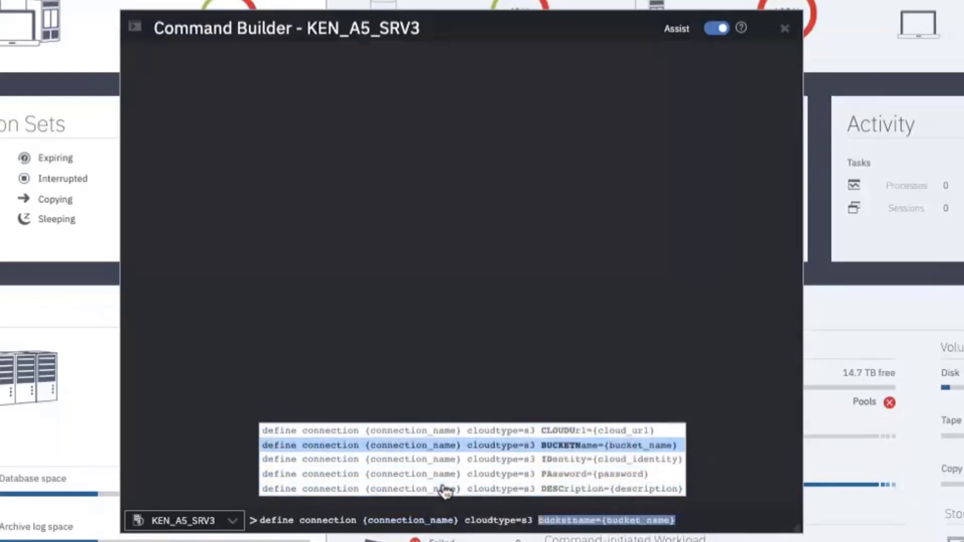
pyautogui.press('Down')
pyautogui.press('Up')
pyautogui.press('Up')
pyautogui.press('Up')
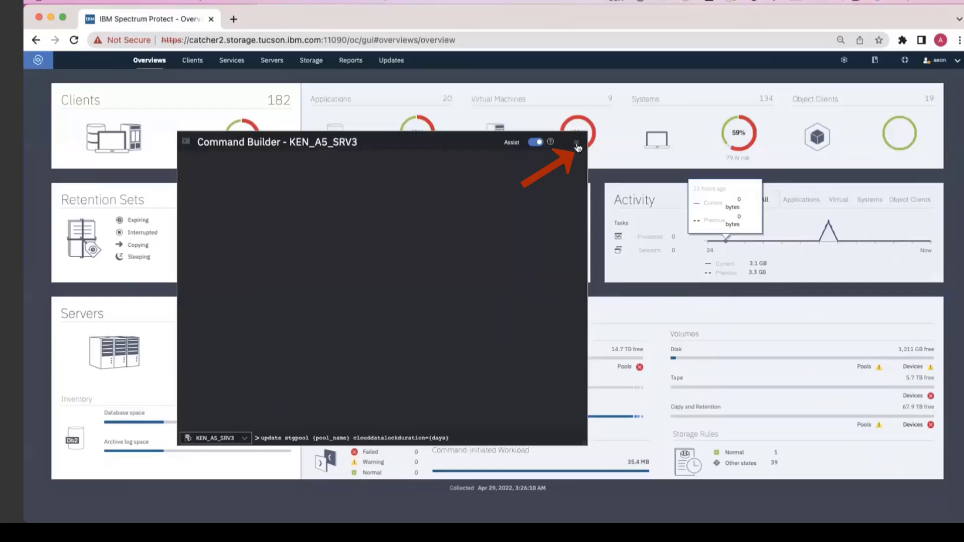
pyautogui.click(578, 146)
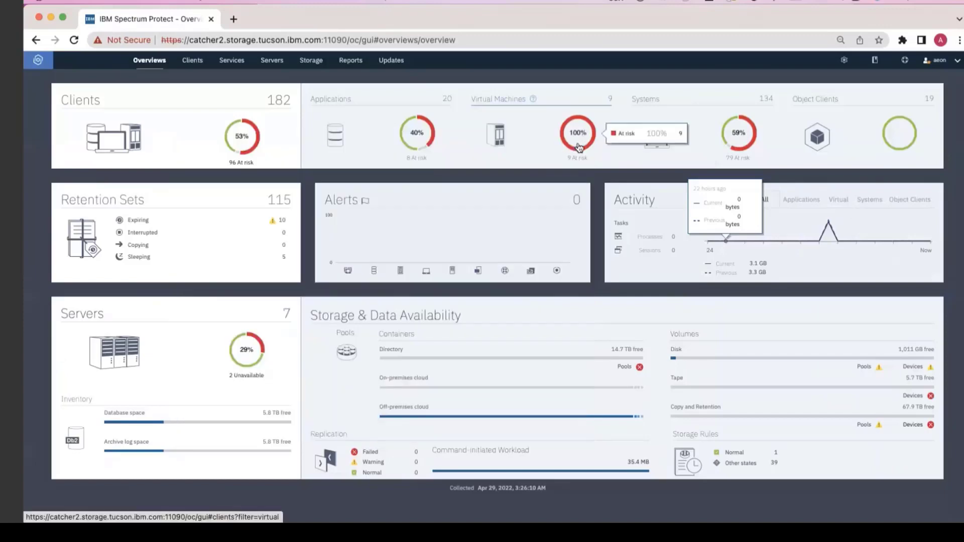
# Start adding a storage pool from the Storage Pools page and choose the General type.
pyautogui.moveTo(311, 62)
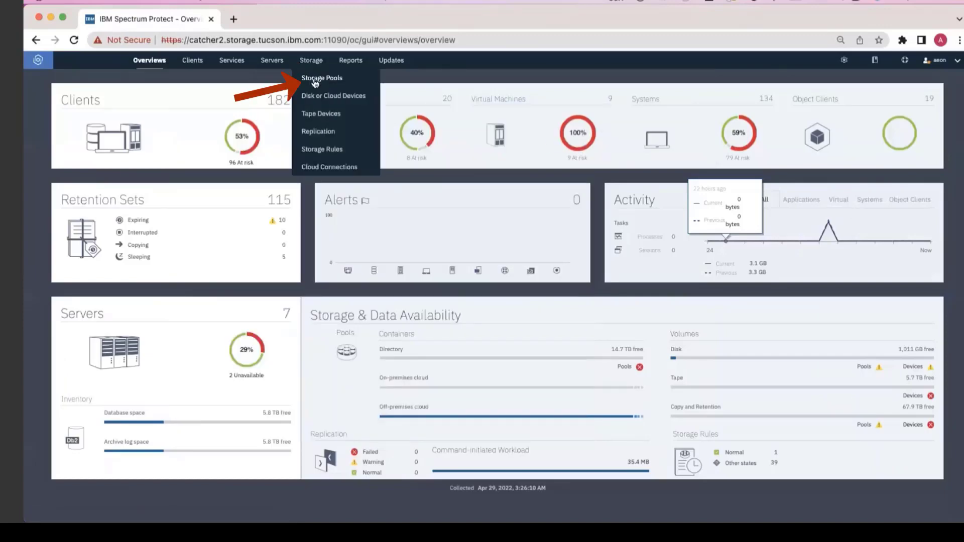
pyautogui.click(313, 79)
pyautogui.click(75, 158)
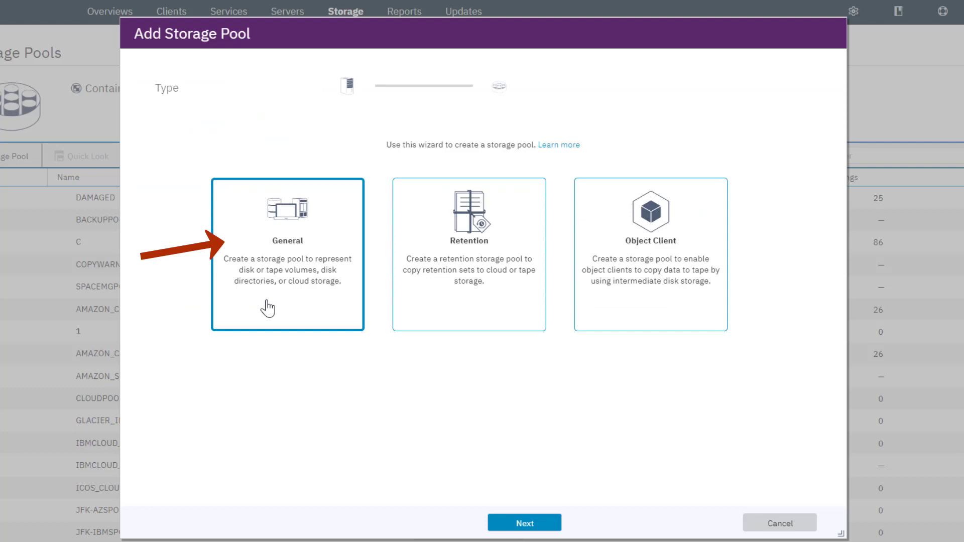
pyautogui.click(268, 307)
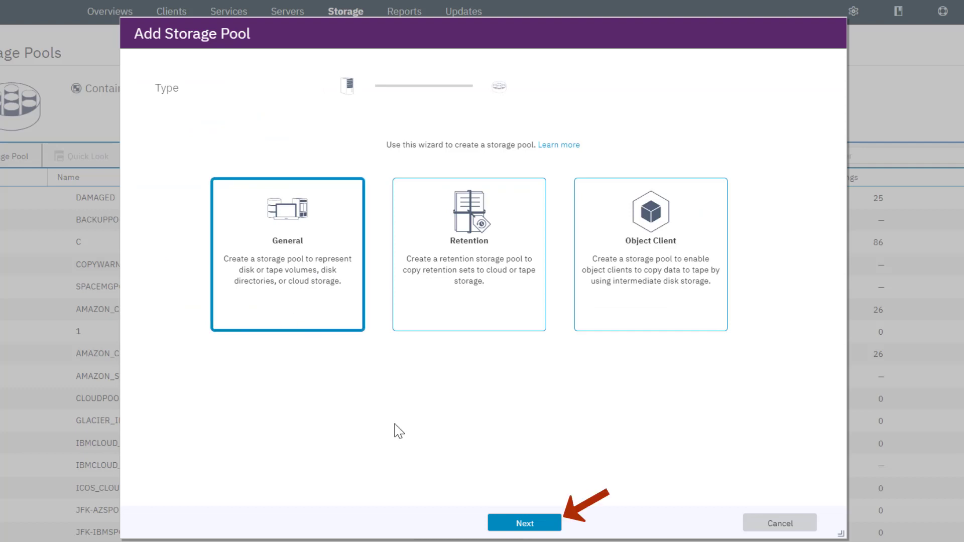
pyautogui.click(522, 523)
# Name the storage pool jfkcloudlockstg1 and set its container-based storage type to Off-premises cloud.
pyautogui.click(448, 178)
pyautogui.write('jfkcloudlockstg1')
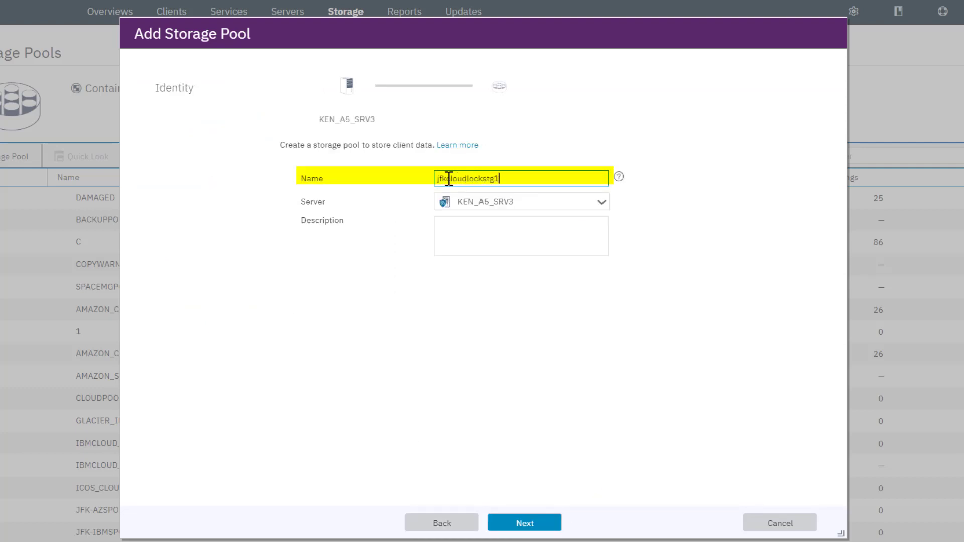
pyautogui.click(534, 525)
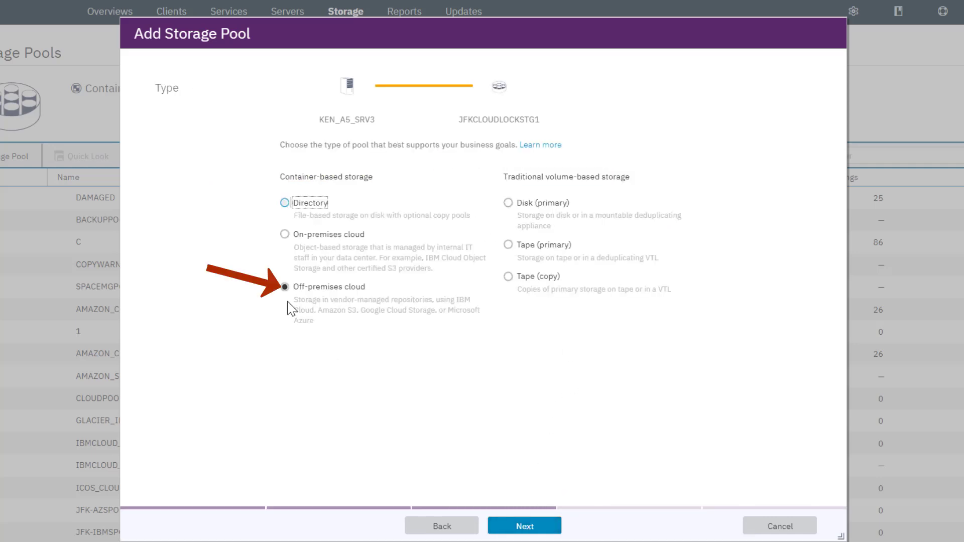
pyautogui.click(291, 290)
pyautogui.click(517, 528)
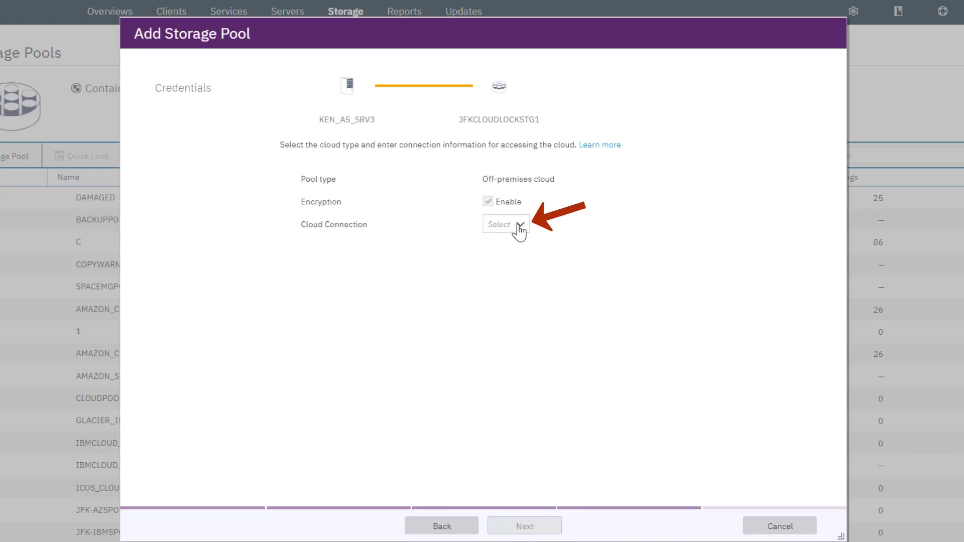
# Create a new cloud connection named jfkcloudlockconn1 with the cloud type Amazon - S3 API.
pyautogui.click(519, 226)
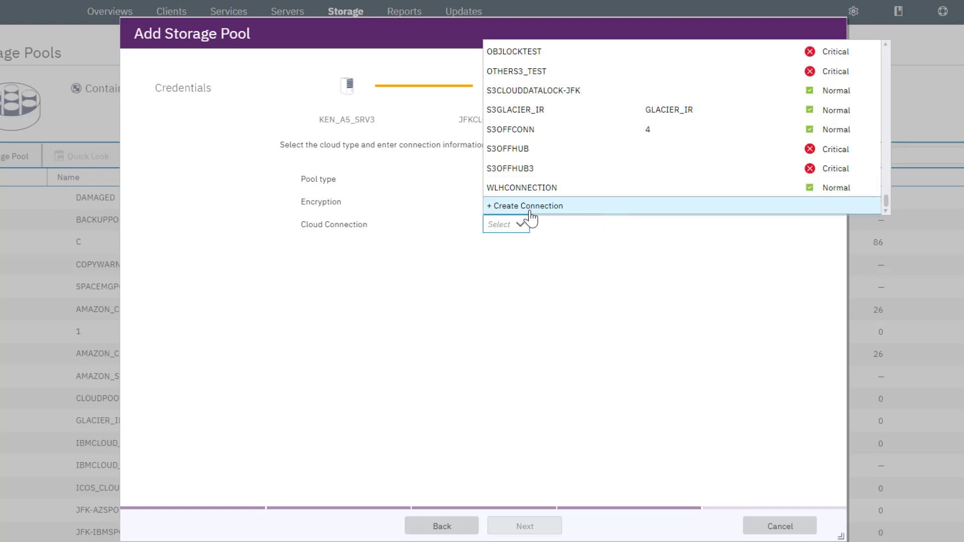
pyautogui.click(524, 208)
pyautogui.click(495, 248)
pyautogui.write('jf')
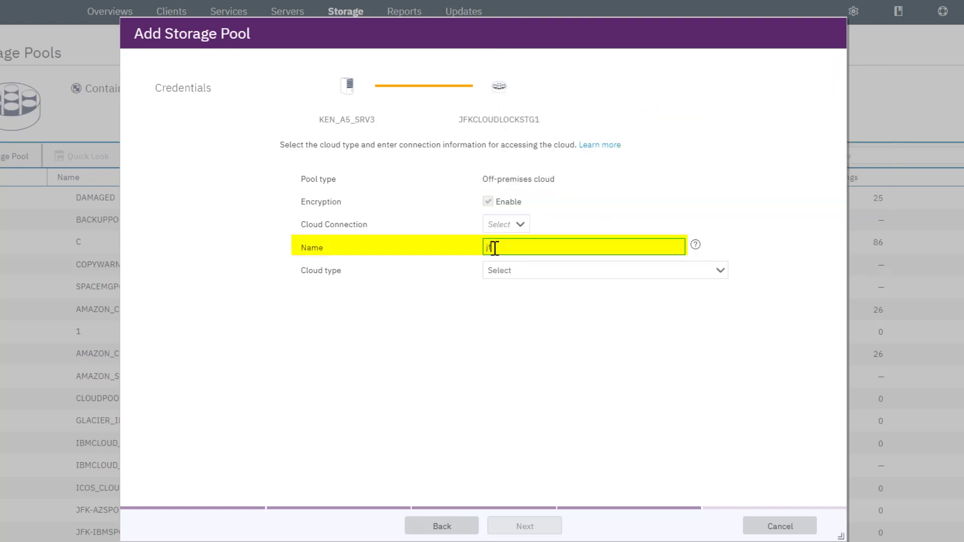
pyautogui.write('kcloudlockconn1')
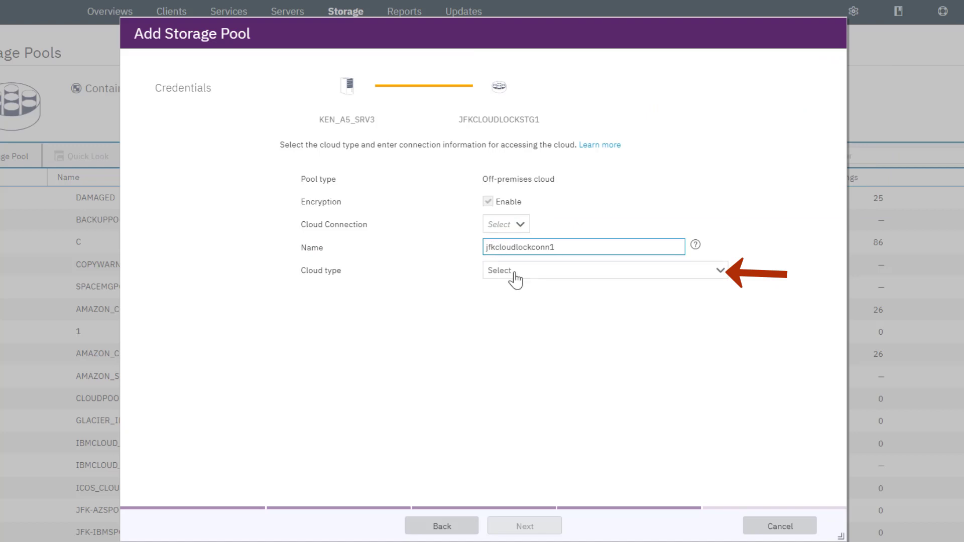
pyautogui.click(515, 277)
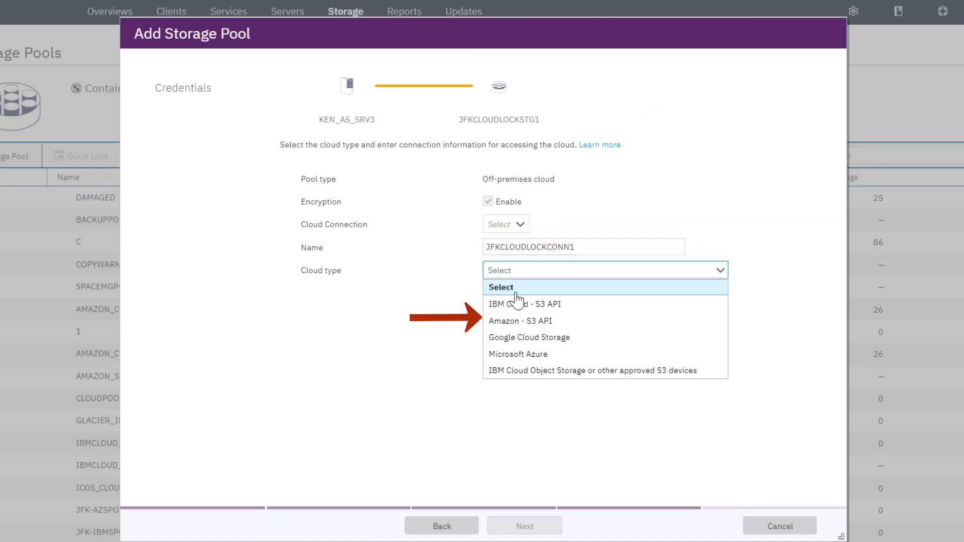
pyautogui.click(516, 324)
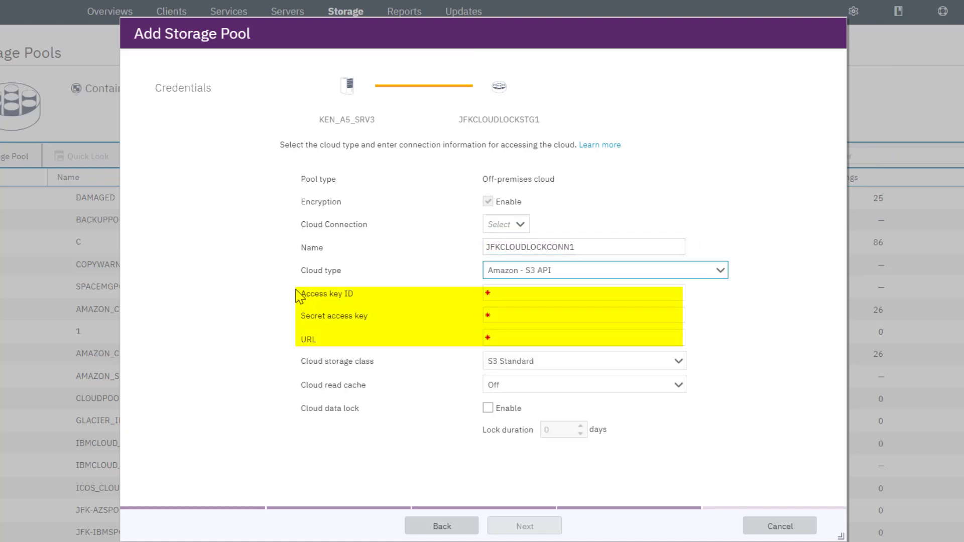
# Set the cloud read cache to On, enable cloud data lock, and open the lock duration for editing.
pyautogui.moveTo(297, 291); pyautogui.dragTo(527, 338)
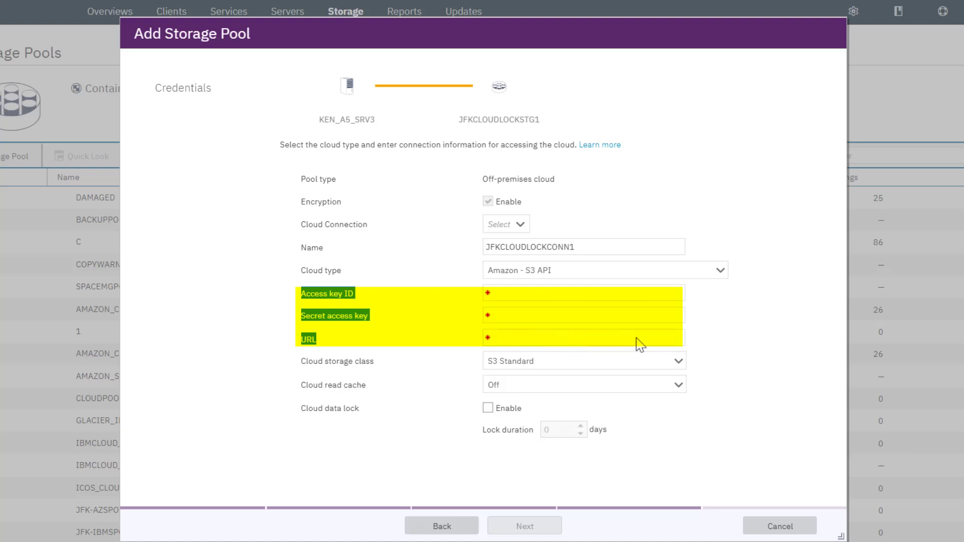
pyautogui.click(679, 362)
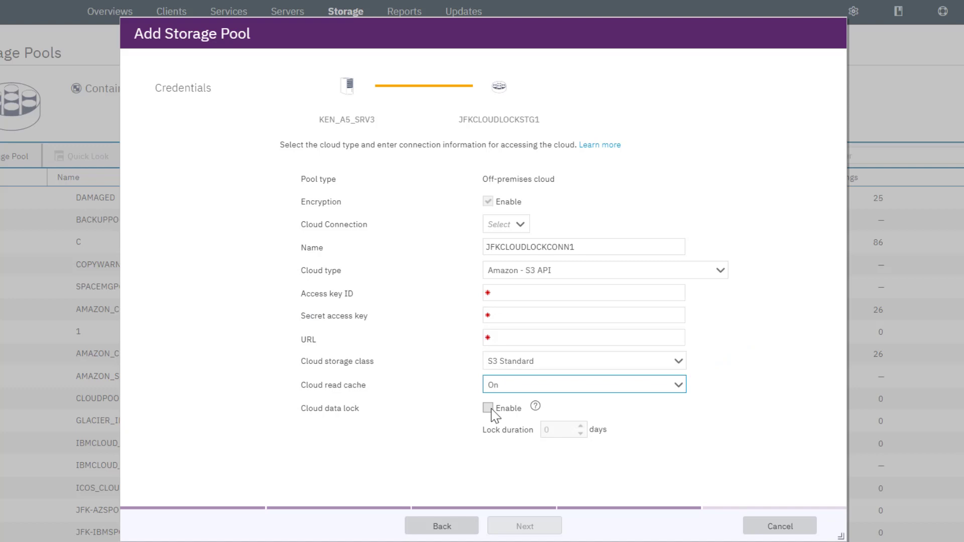
pyautogui.moveTo(534, 408)
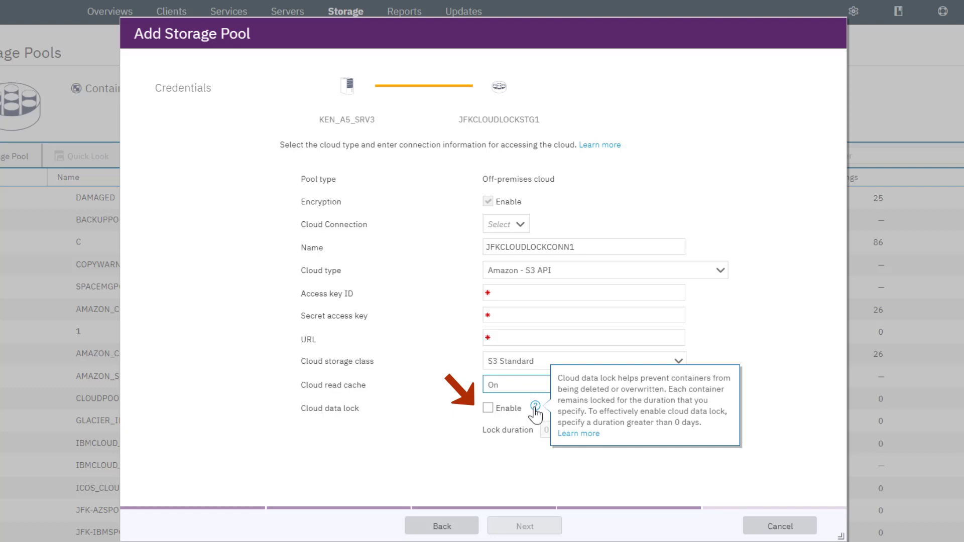
pyautogui.click(487, 407)
pyautogui.click(559, 432)
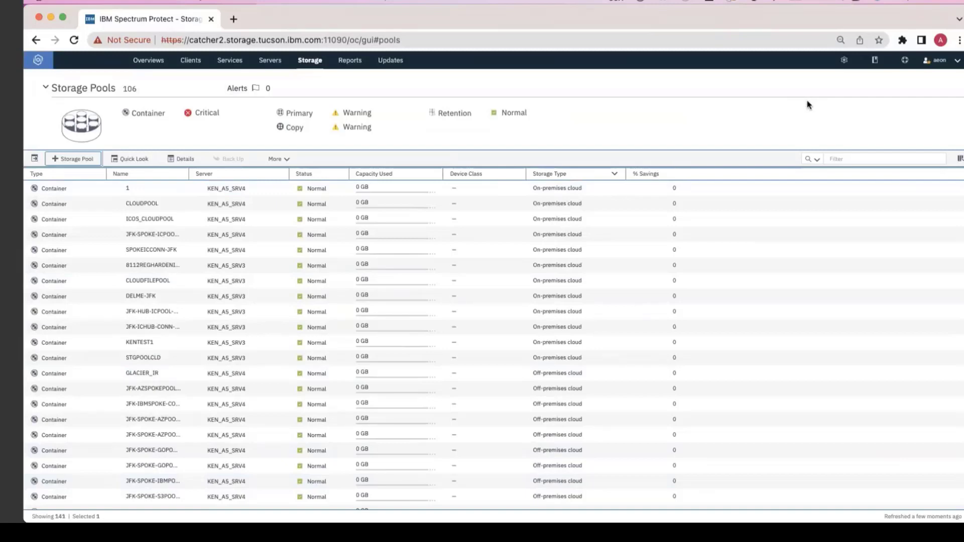
# Filter the storage pool list by jfkcloudlock.
pyautogui.click(859, 158)
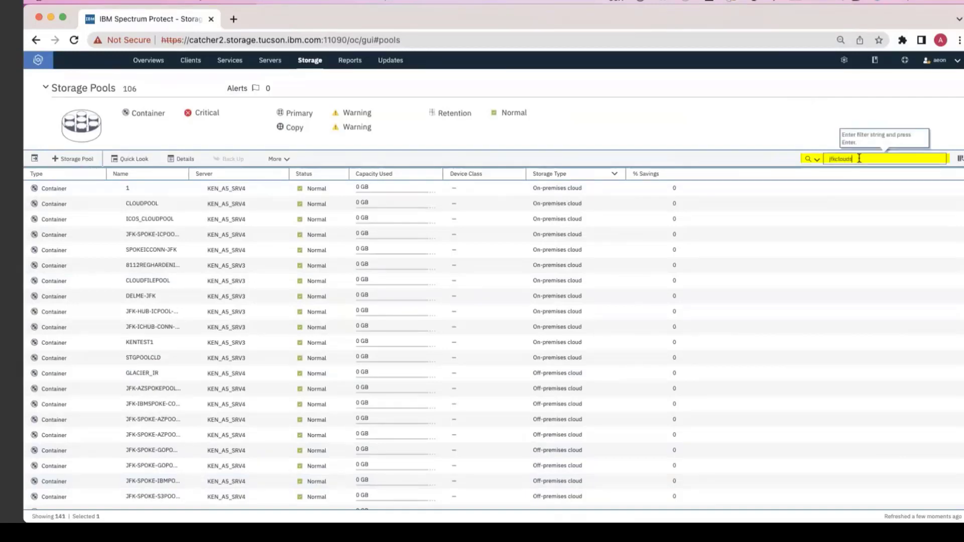
pyautogui.write('jfkcloudlock')
pyautogui.press('Return')
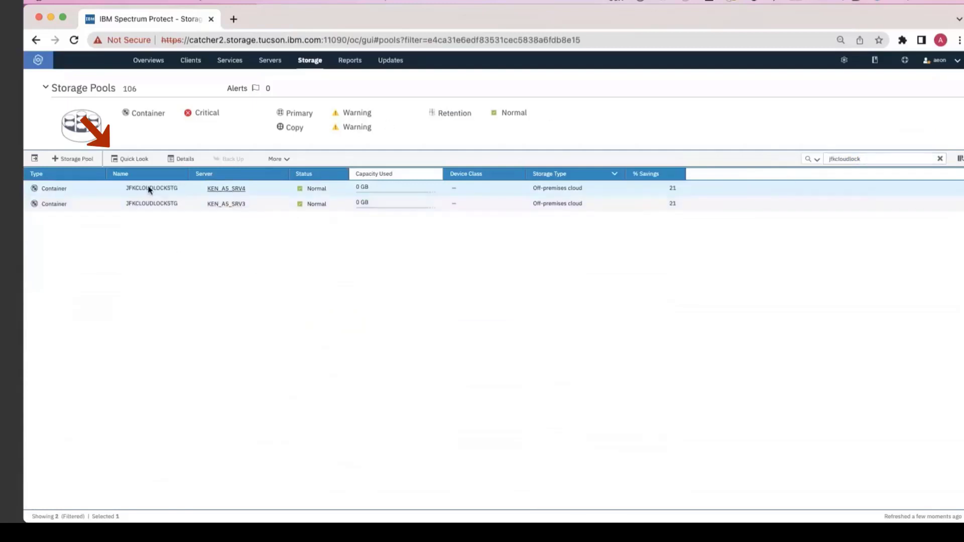
# Review the cloud data lock and lock duration in the quick look of the JFKCLOUDLOCKSTG pool on KEN_A5_SRV4.
pyautogui.click(134, 164)
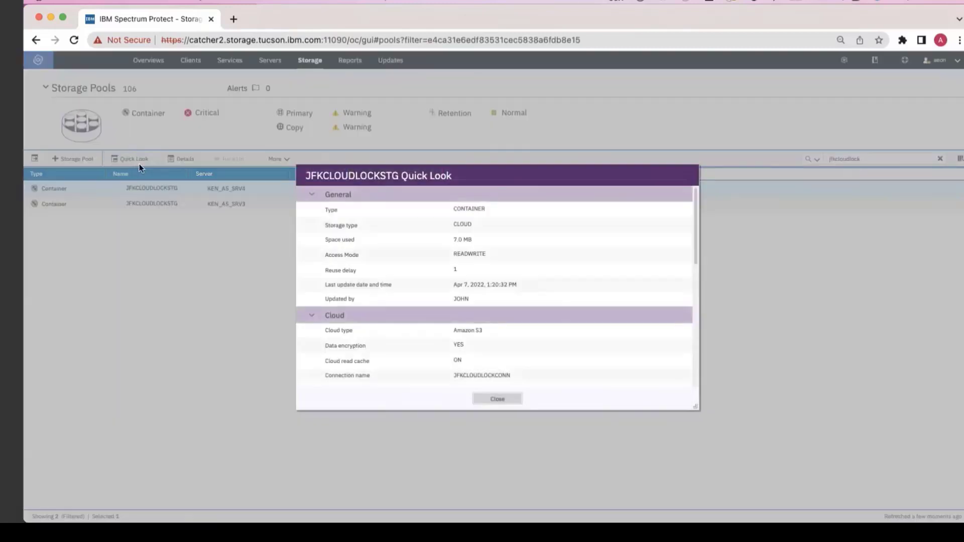
pyautogui.scroll(-3, 372, 323)
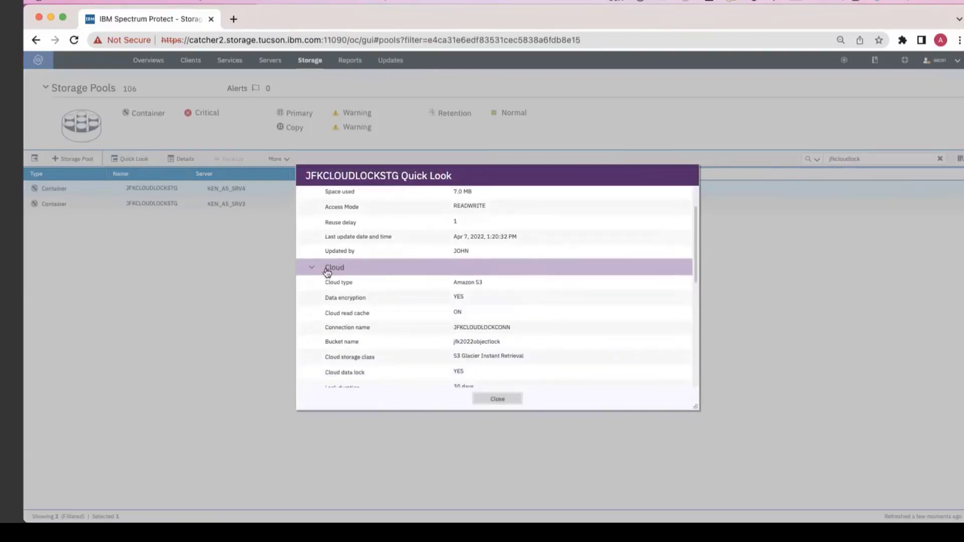
pyautogui.scroll(-2, 329, 269)
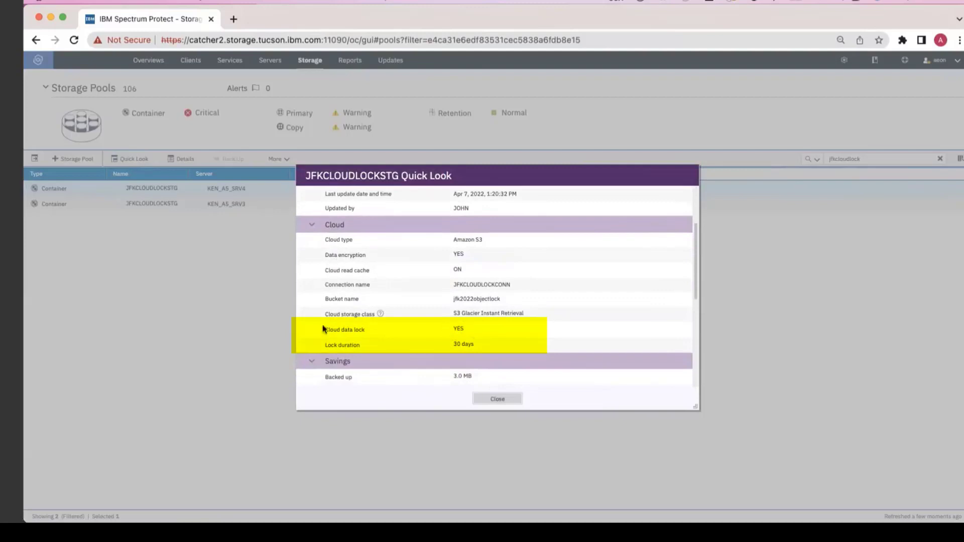
pyautogui.moveTo(365, 345)
pyautogui.click(497, 400)
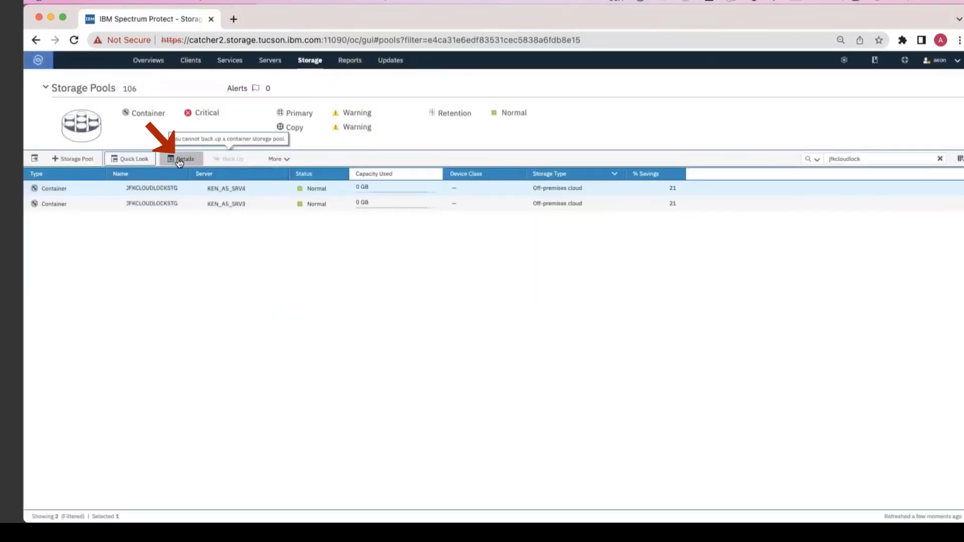
# Unlock the cloud properties of the JFKCLOUDLOCKSTG pool, set the lock duration to 40 days, and save.
pyautogui.click(182, 160)
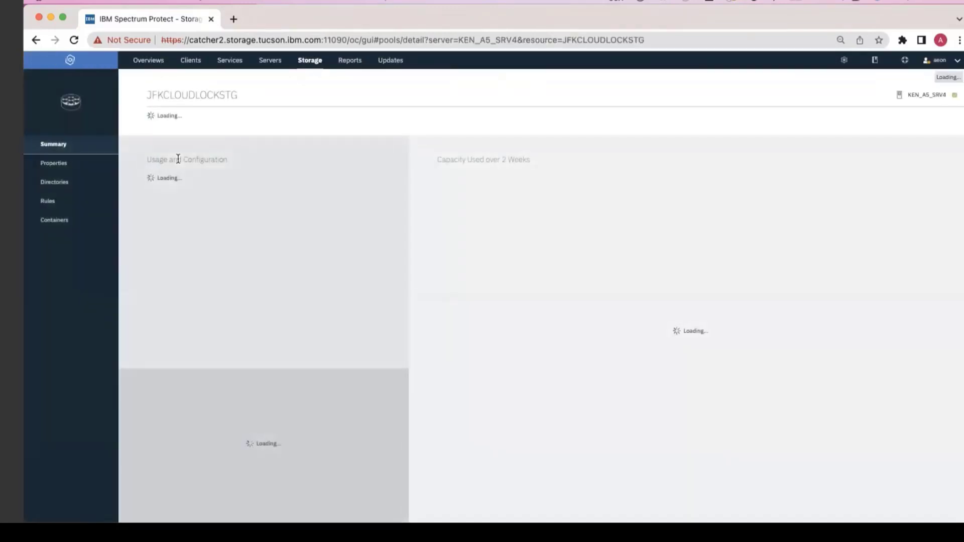
pyautogui.click(54, 164)
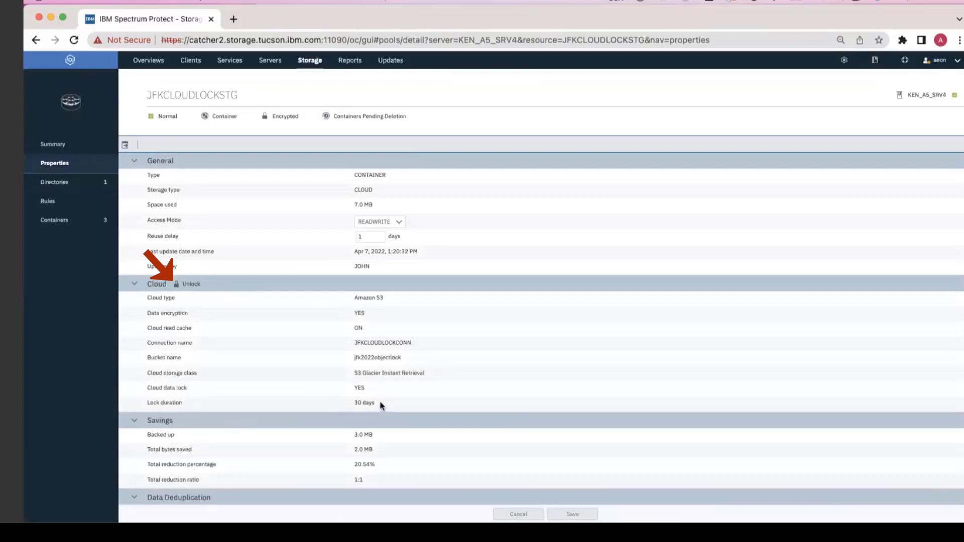
pyautogui.click(190, 287)
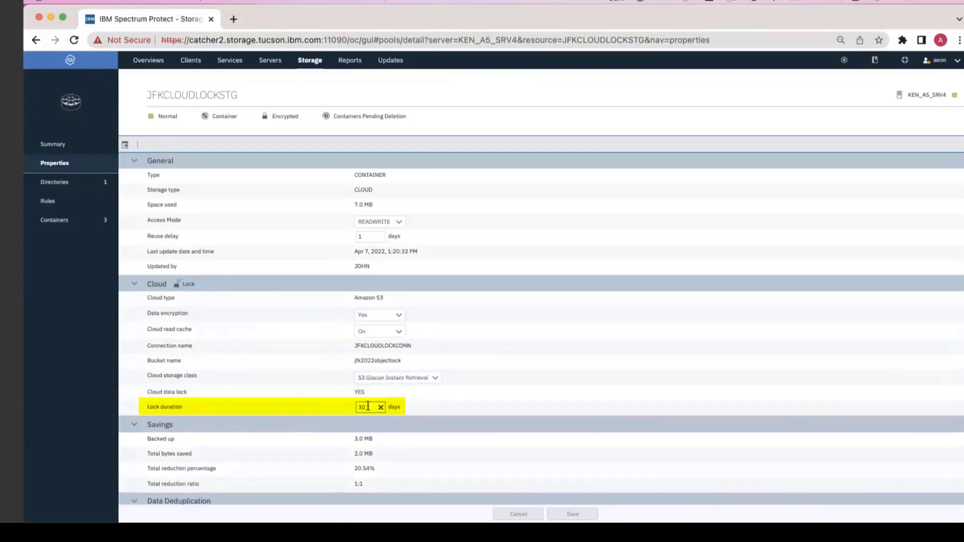
pyautogui.write('1')
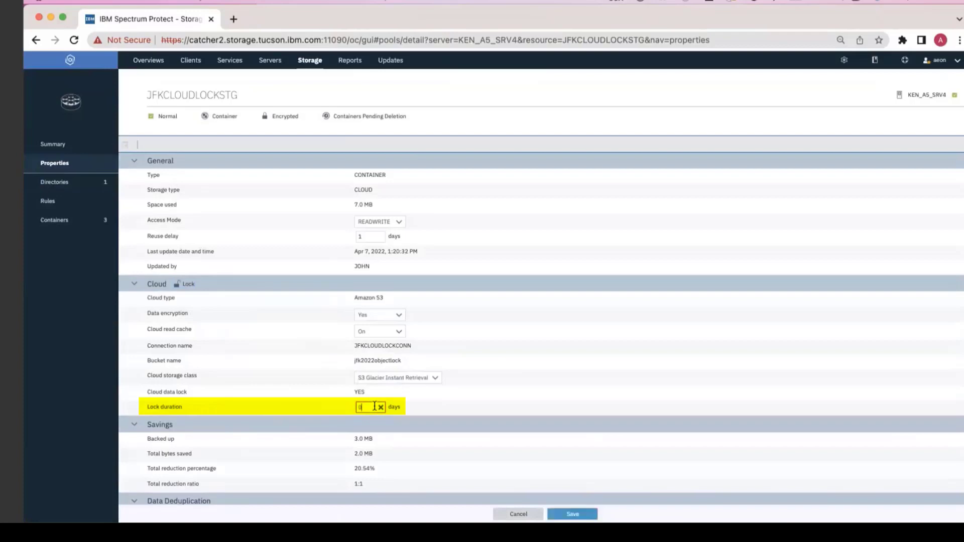
pyautogui.press('BackSpace')
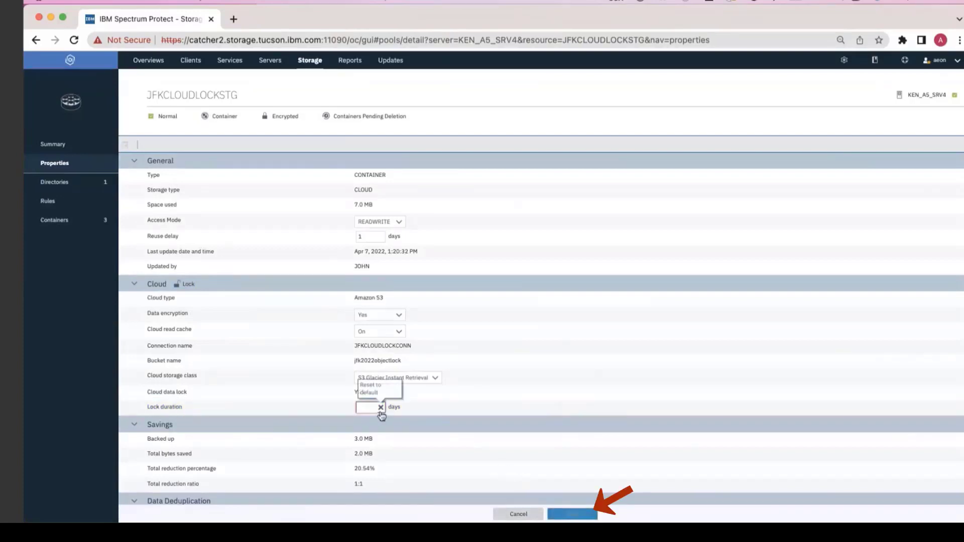
pyautogui.write('40')
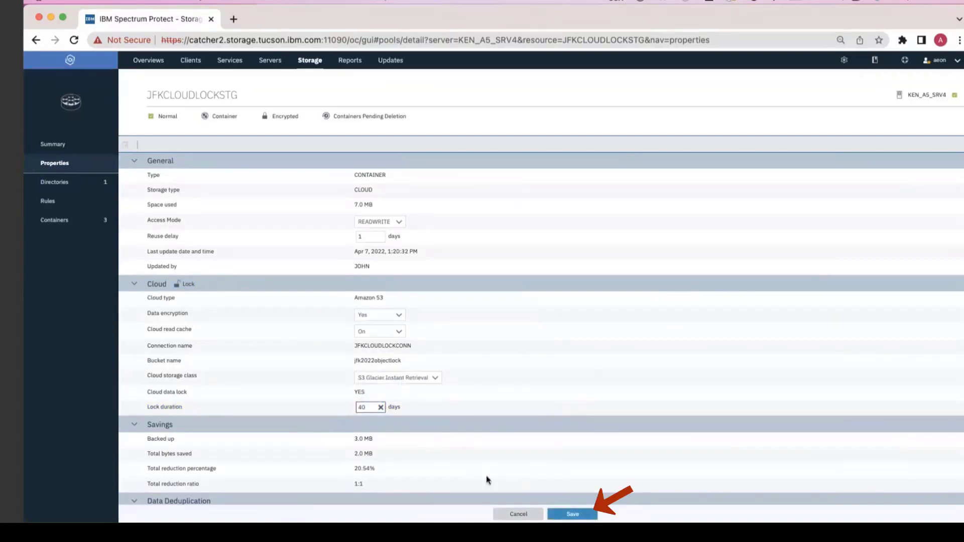
pyautogui.click(563, 517)
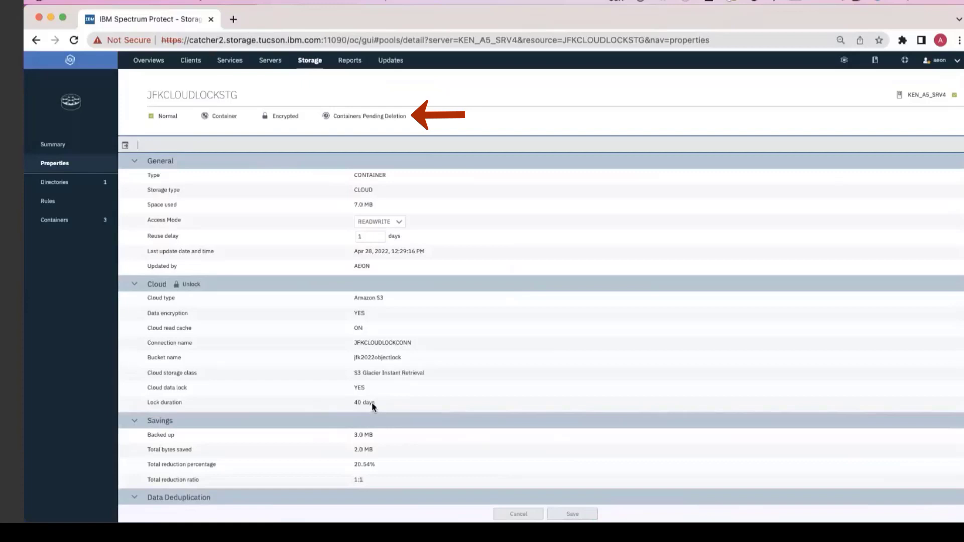
# Examine the state and lock expiration of the pool's containers pending deletion, and clear the filter to list all containers.
pyautogui.click(370, 118)
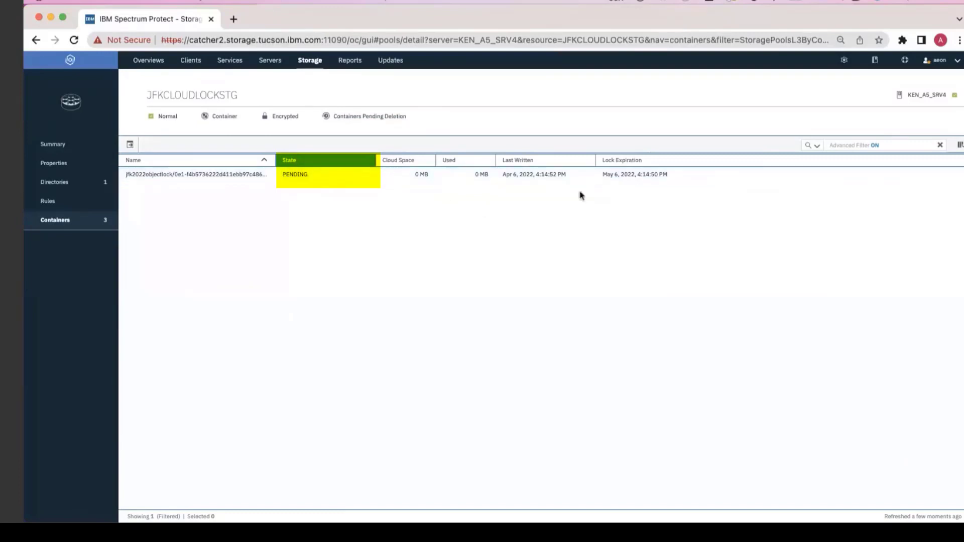
pyautogui.click(941, 146)
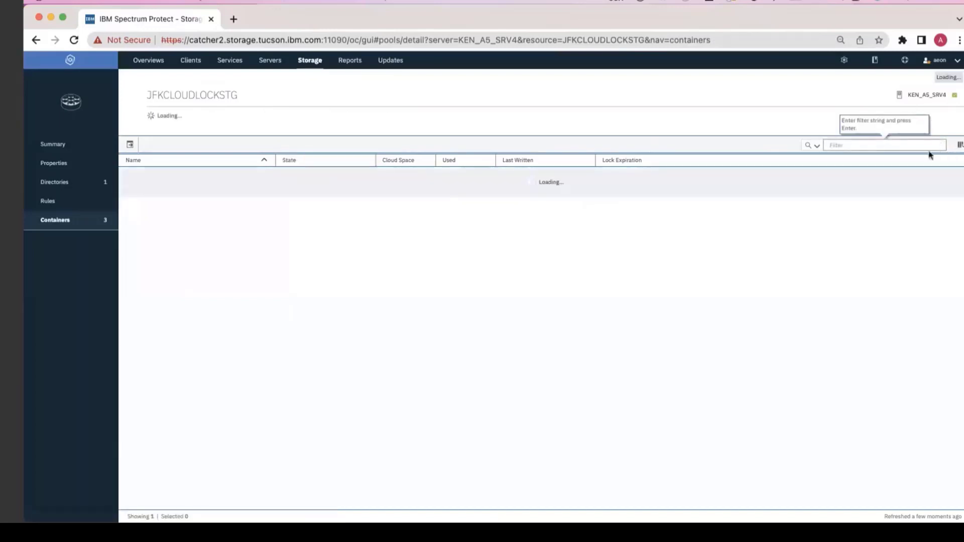